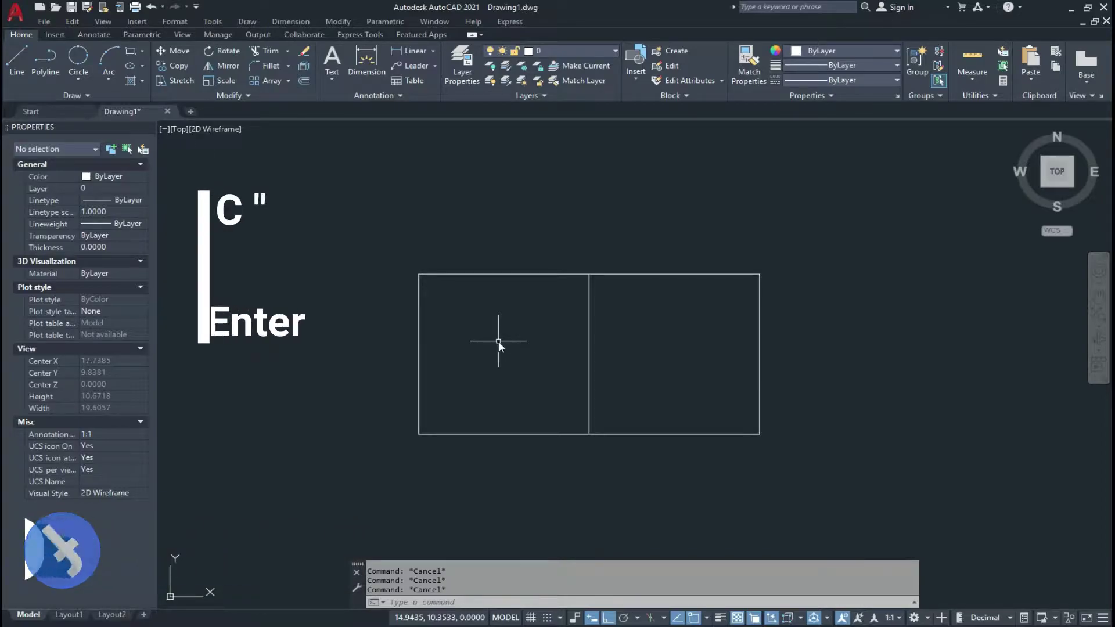
Start the Circle command with C and cancel it, then start and cancel a 3-Point circle
type("C")
key("Return")
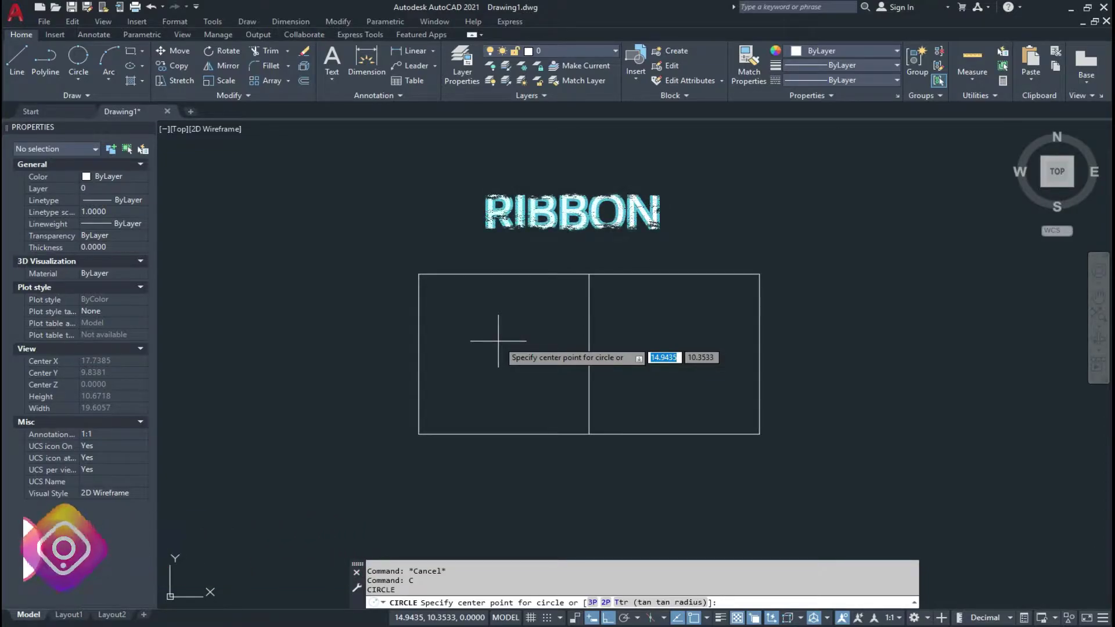
key("Escape")
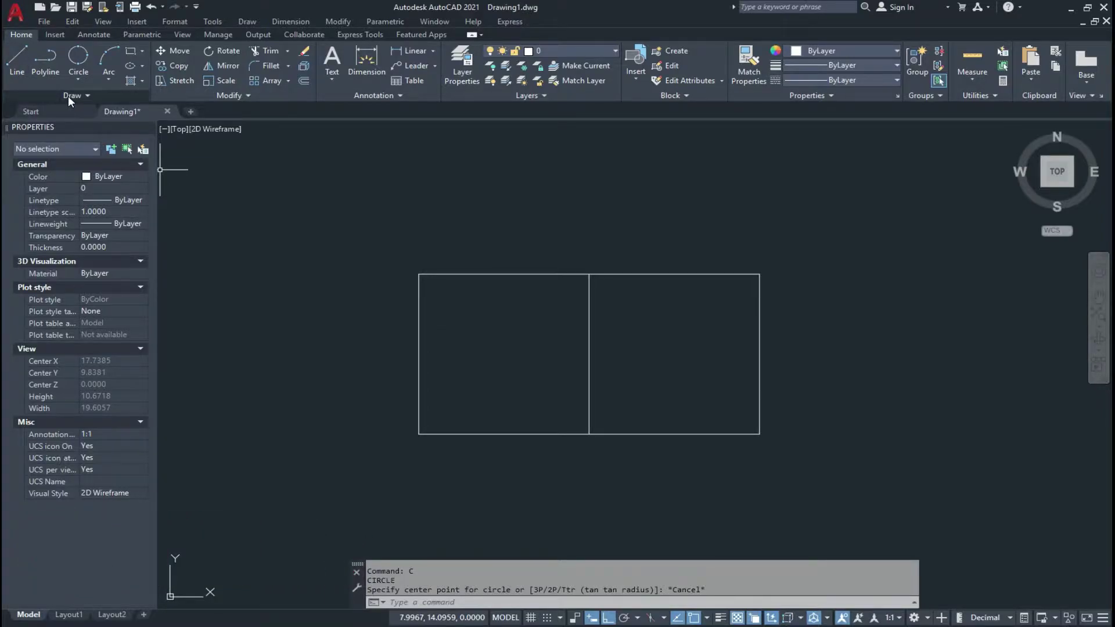
left_click(78, 58)
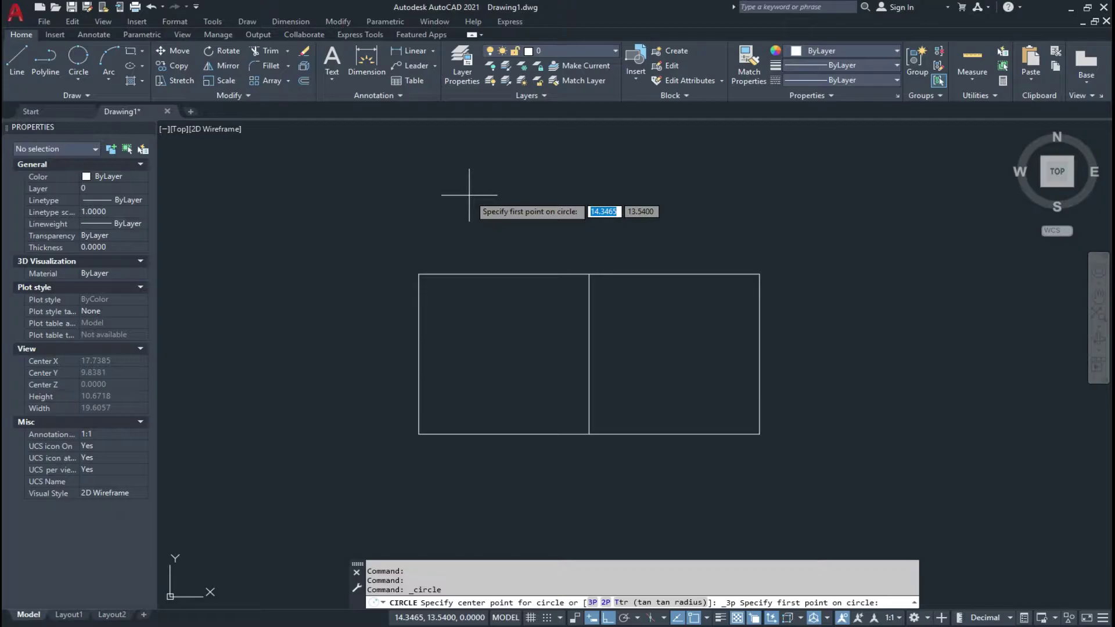
key("Escape")
Pick Center, Radius from the Circle dropdown and snap the centre to the vertical line's midpoint
left_click(81, 81)
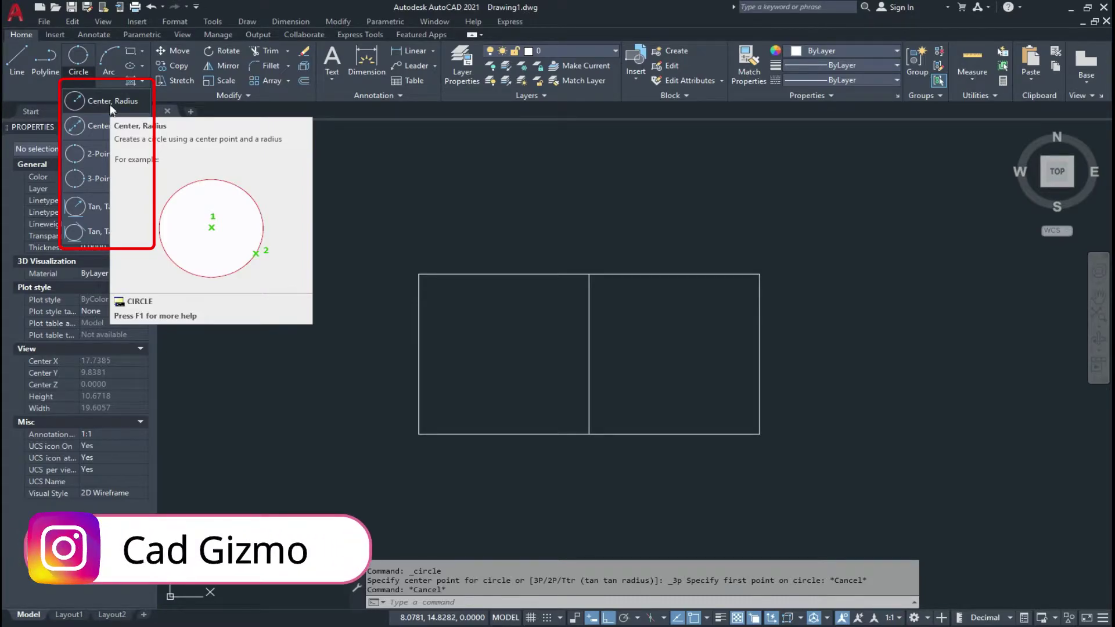
left_click(104, 99)
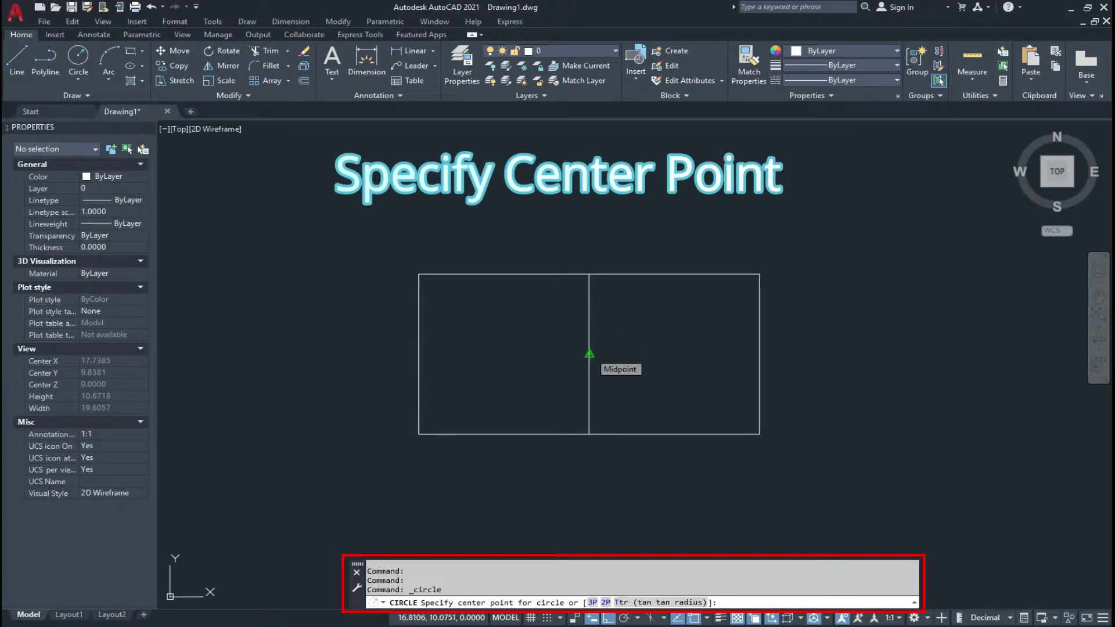
left_click(589, 353)
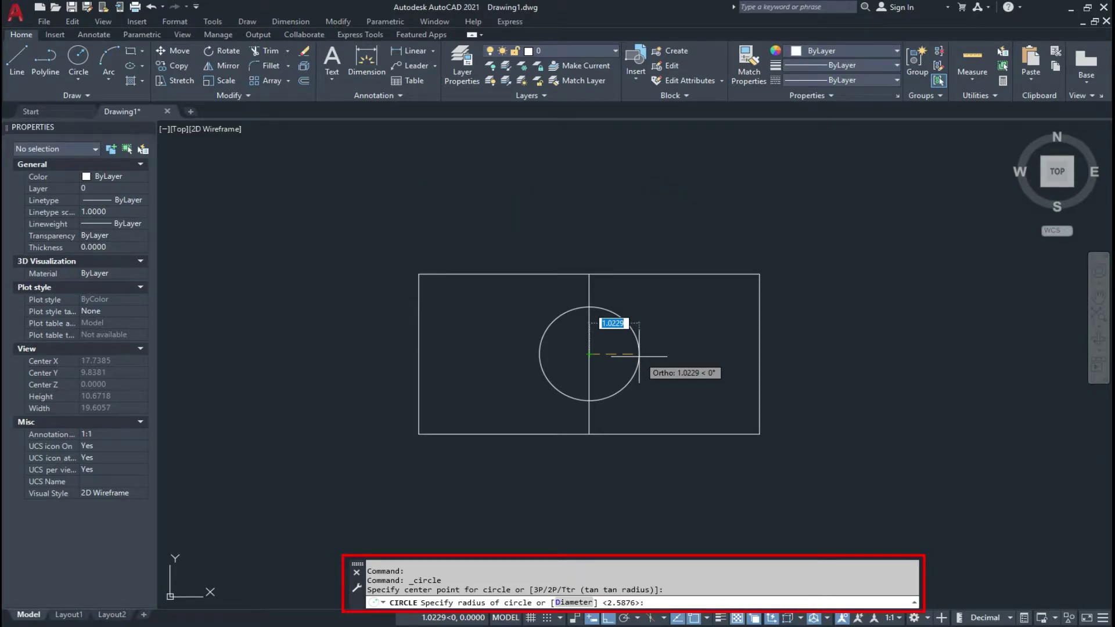
Complete the circle on the dividing line's midpoint with a radius of 1
key("Return")
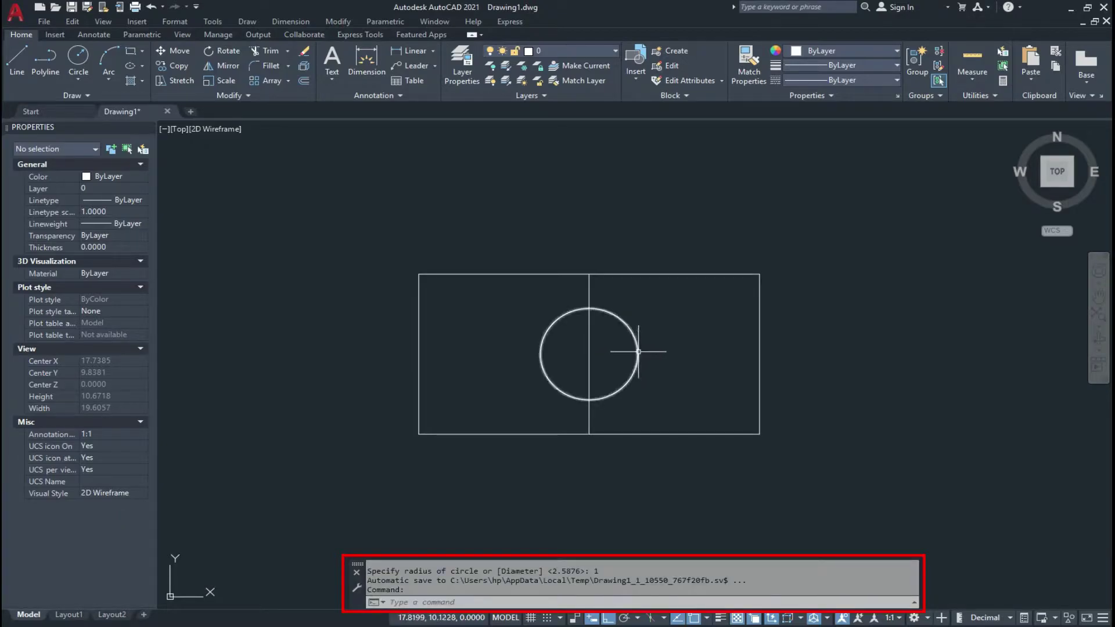
mouse_move(638, 351)
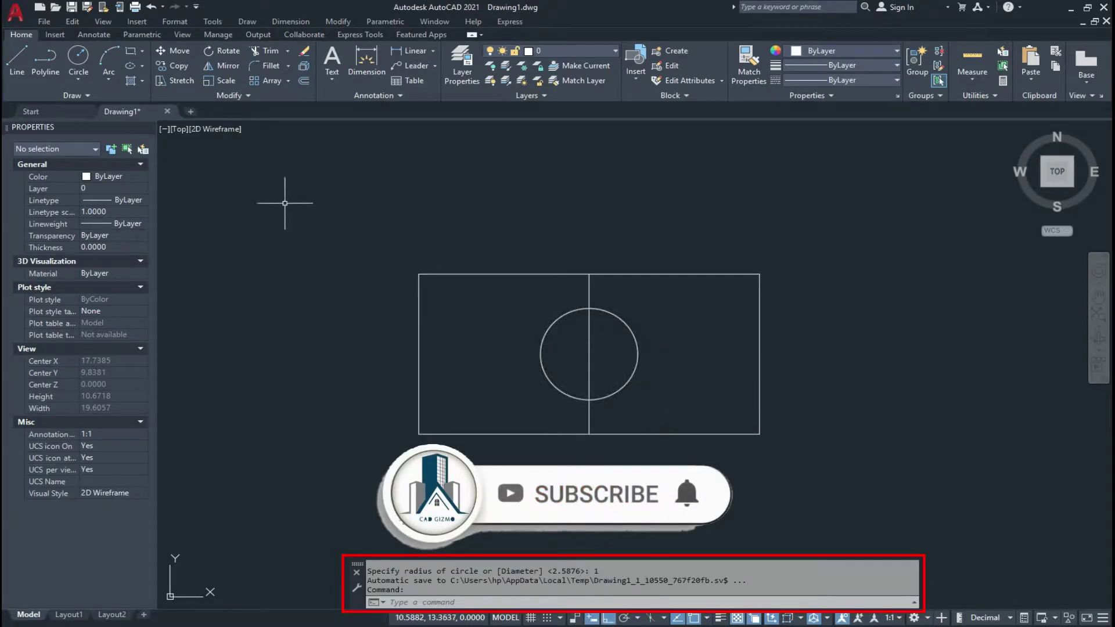
left_click(78, 80)
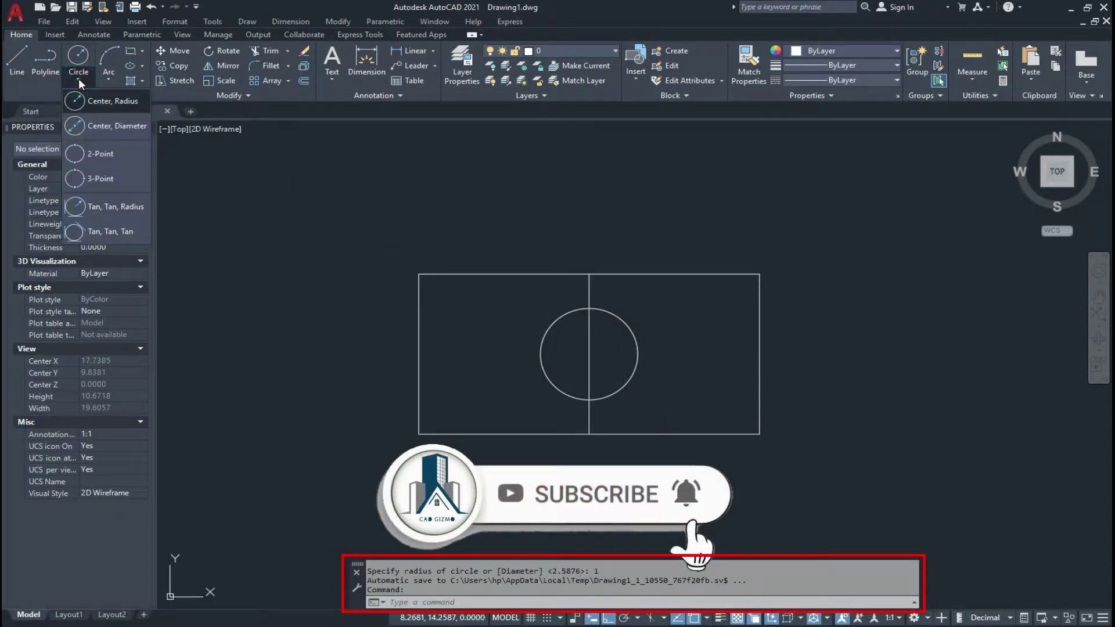
Draw a concentric Center, Diameter circle of 2.5 at the vertical line's midpoint
left_click(113, 124)
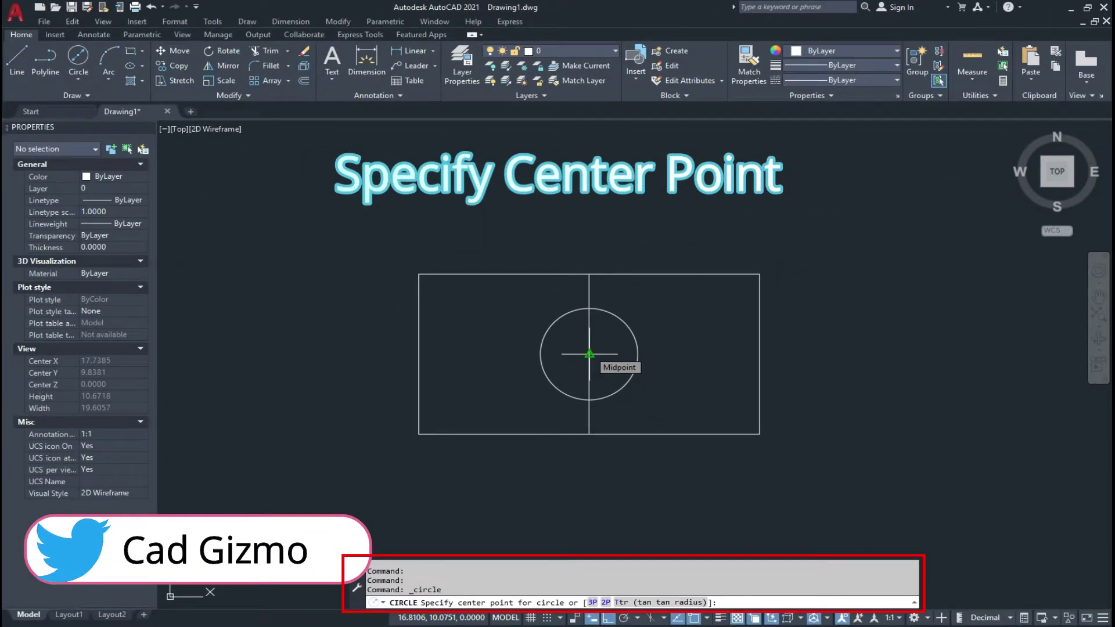
left_click(588, 354)
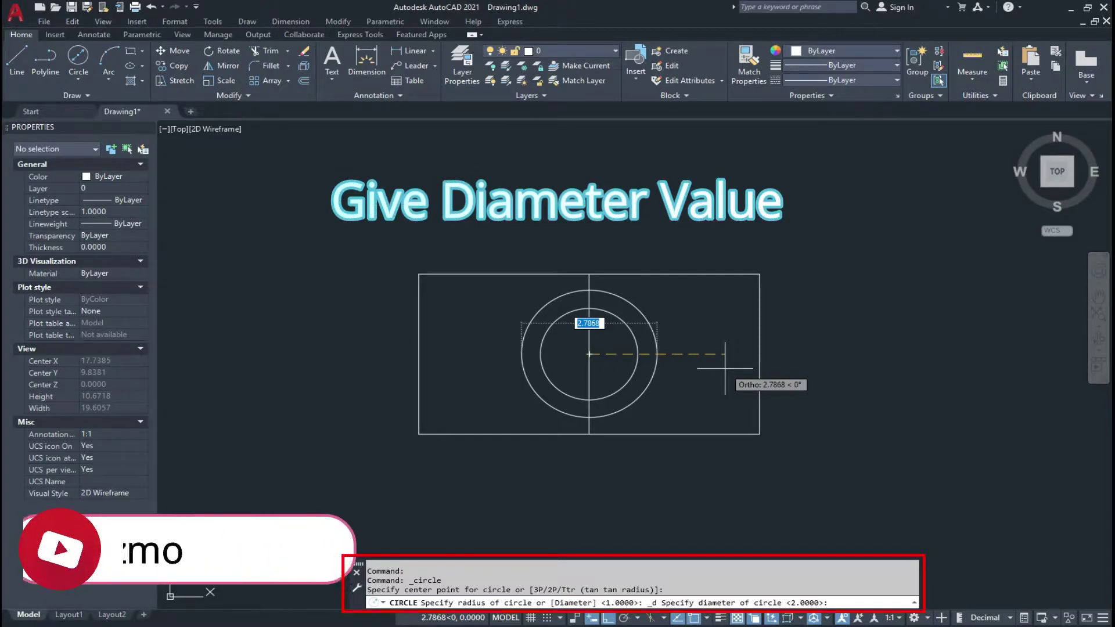
type("2.5")
key("Return")
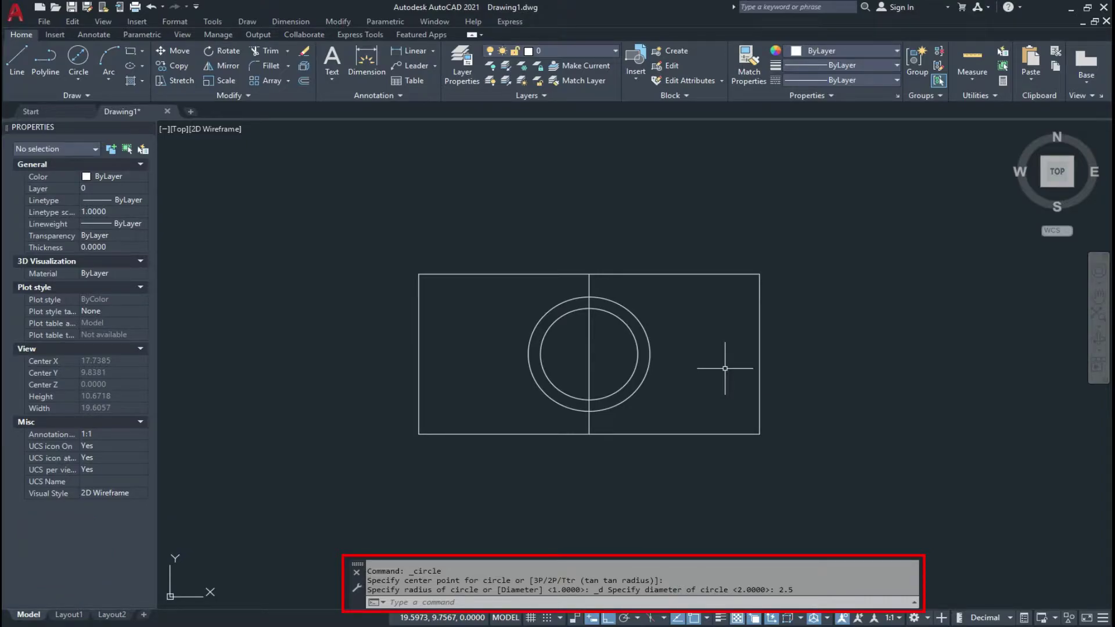
Crossing-select both circles and erase them
left_click(660, 318)
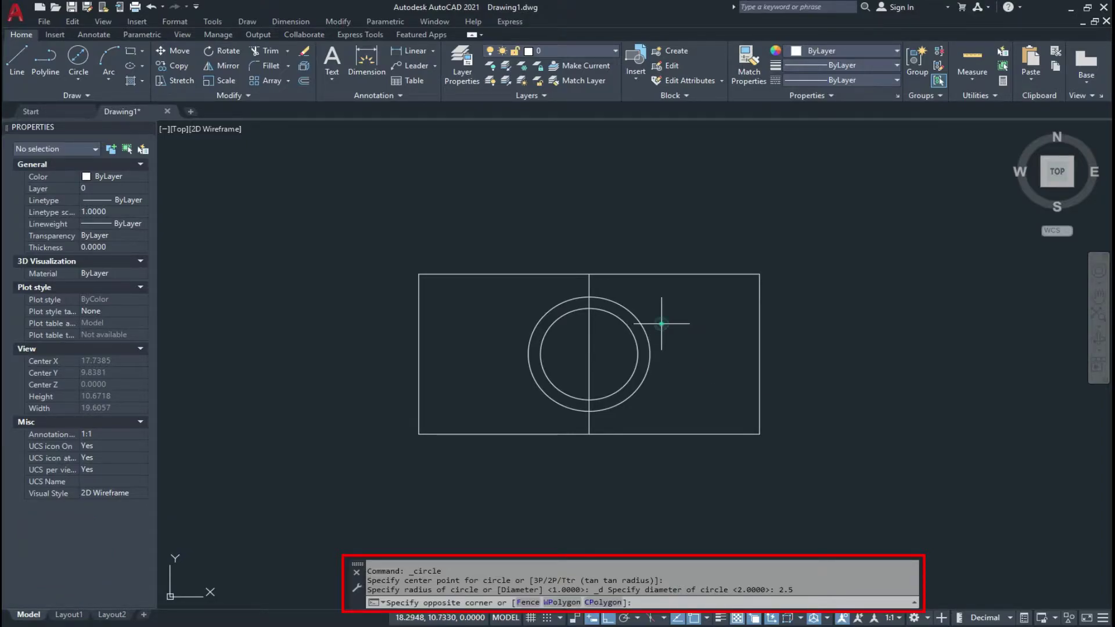
left_click(633, 337)
key("Return")
key("Escape")
left_click(78, 81)
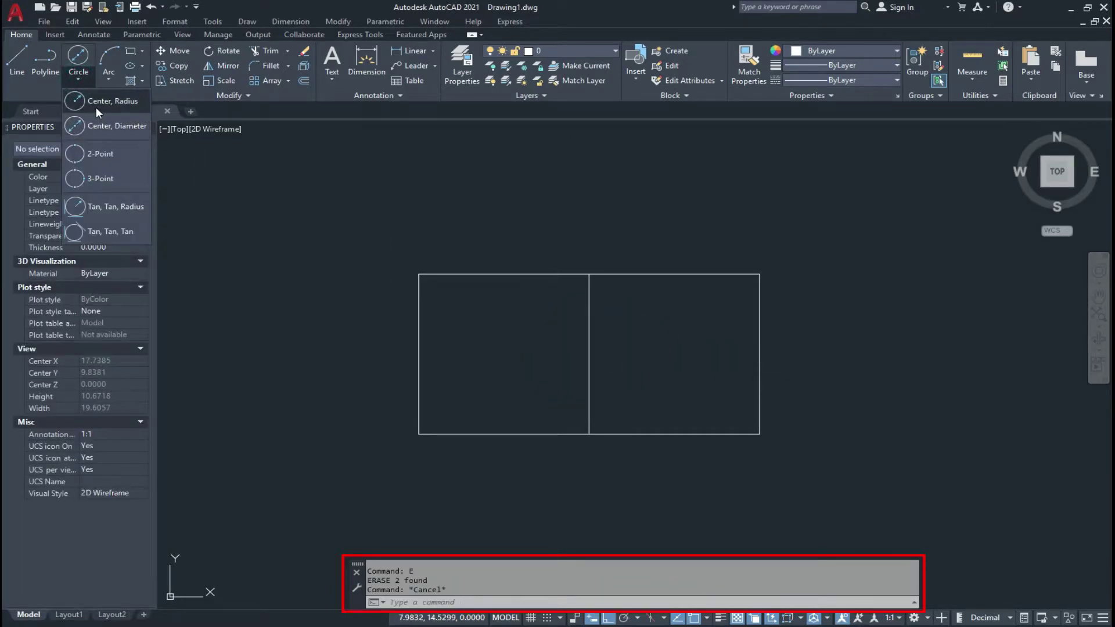
Draw a 1.5-diameter circle at the vertical line's midpoint using the Diameter option
left_click(99, 106)
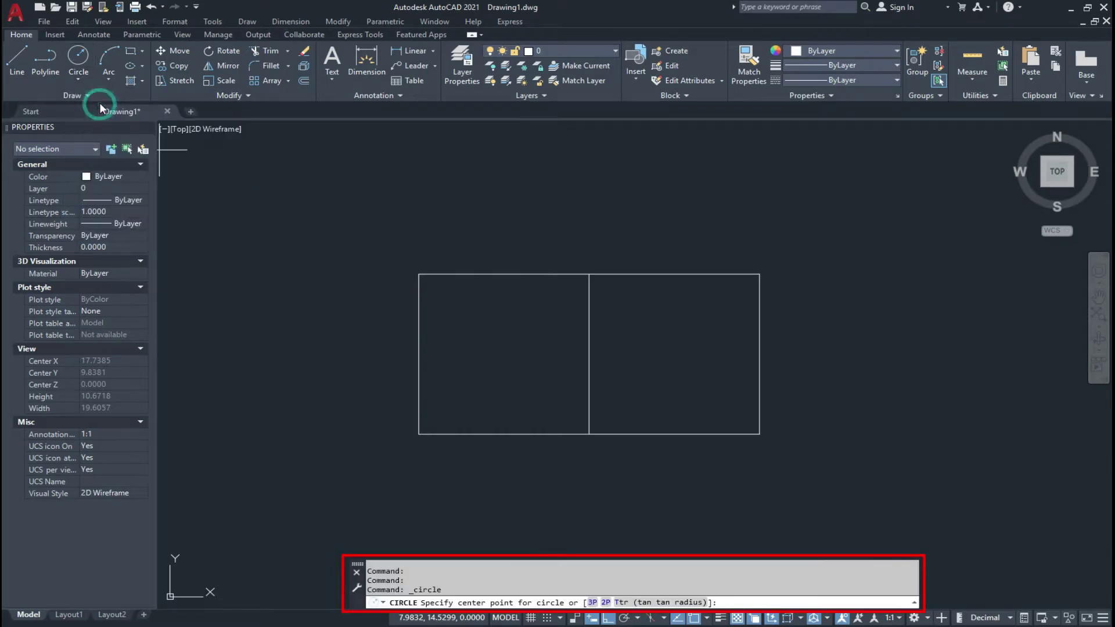
left_click(589, 354)
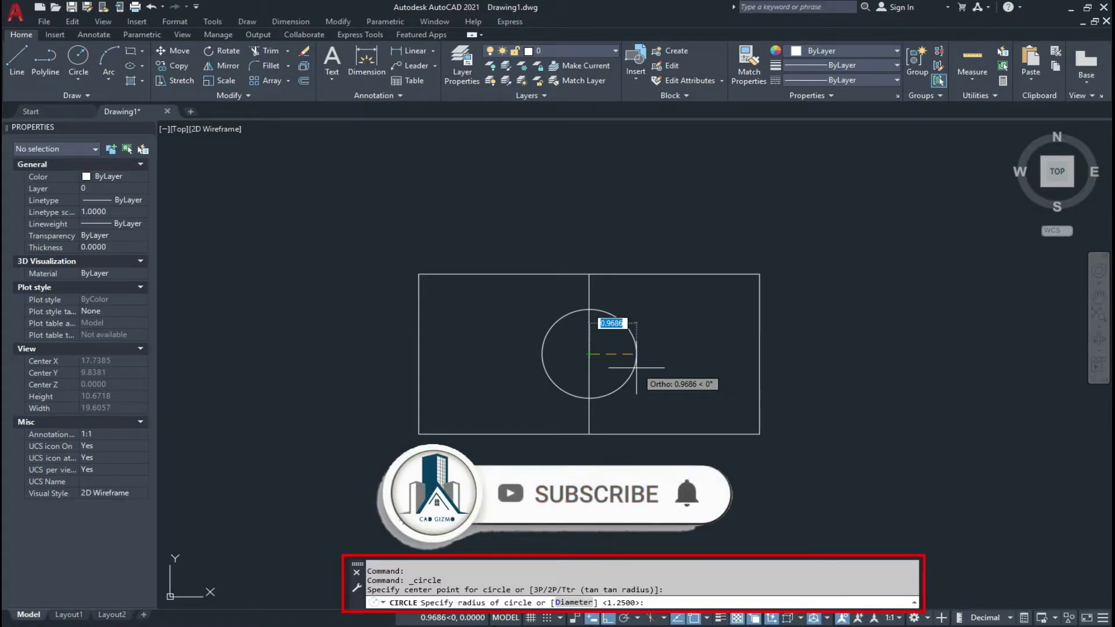
type("D")
key("Return")
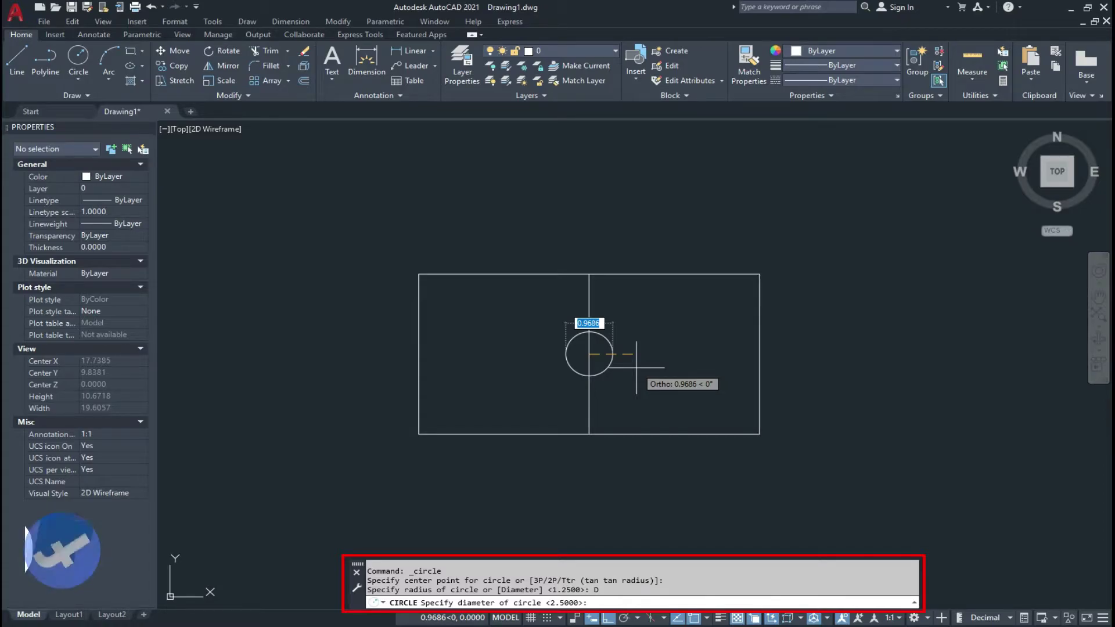
type("1.5")
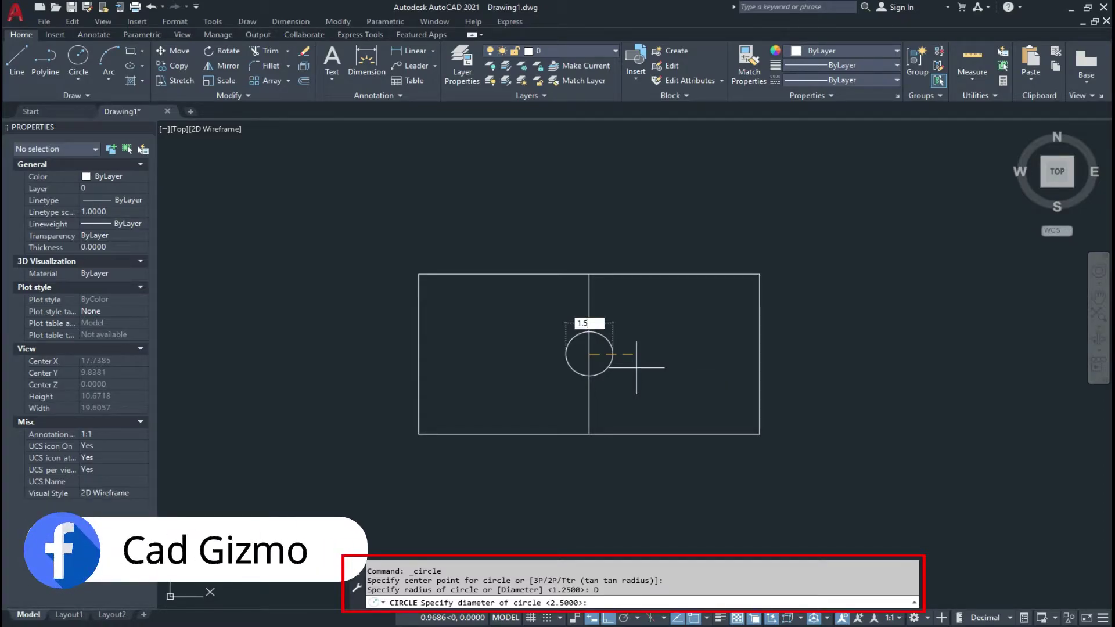
key("Return")
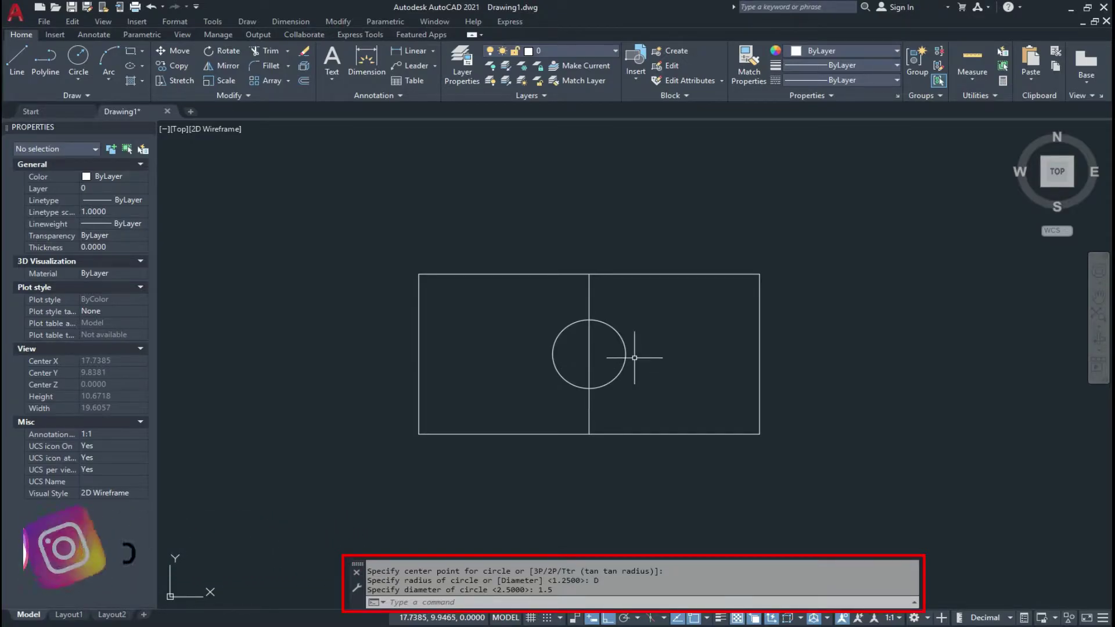
Window-select the new circle, then clear the selection
left_click(630, 336)
left_click(613, 348)
key("Escape")
left_click(77, 80)
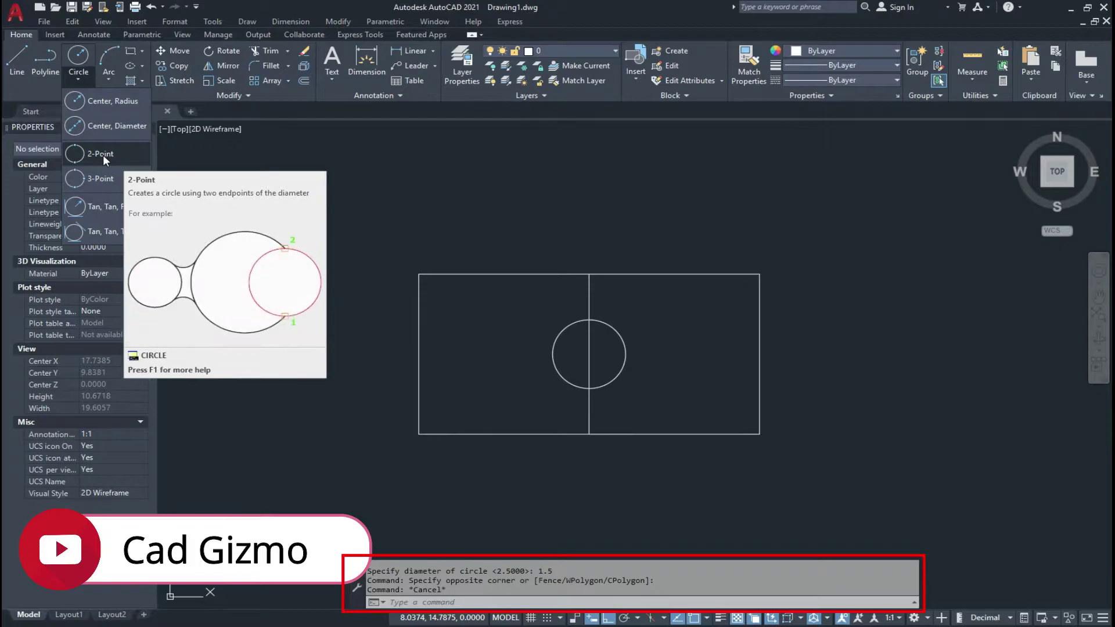
Draw a 2-Point circle from the rectangle's top-left corner to its bottom-left corner
left_click(103, 154)
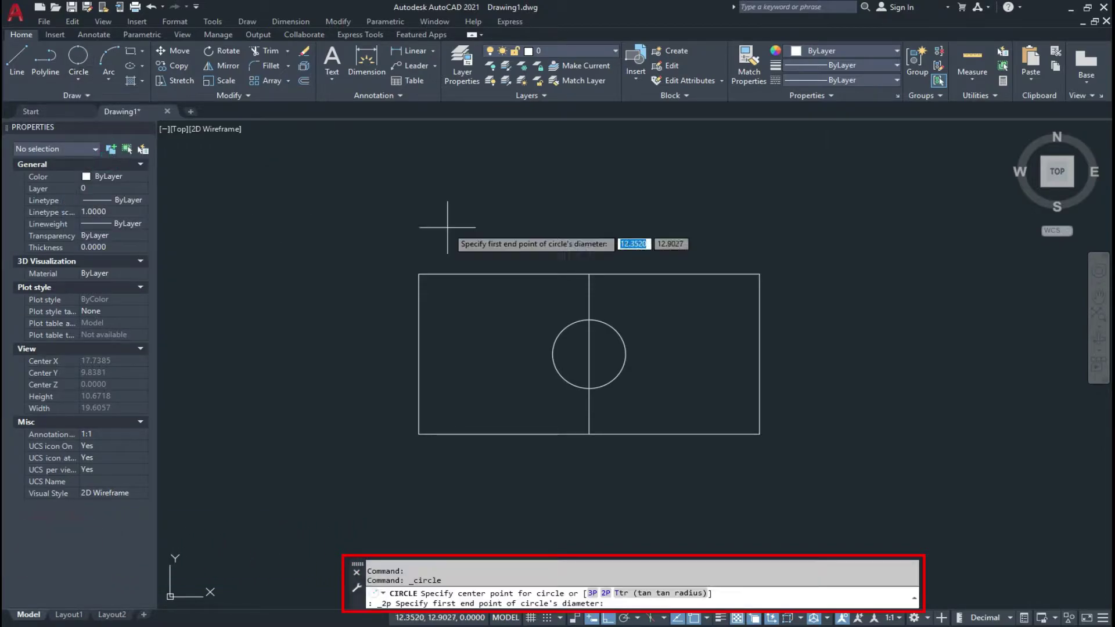
left_click(419, 274)
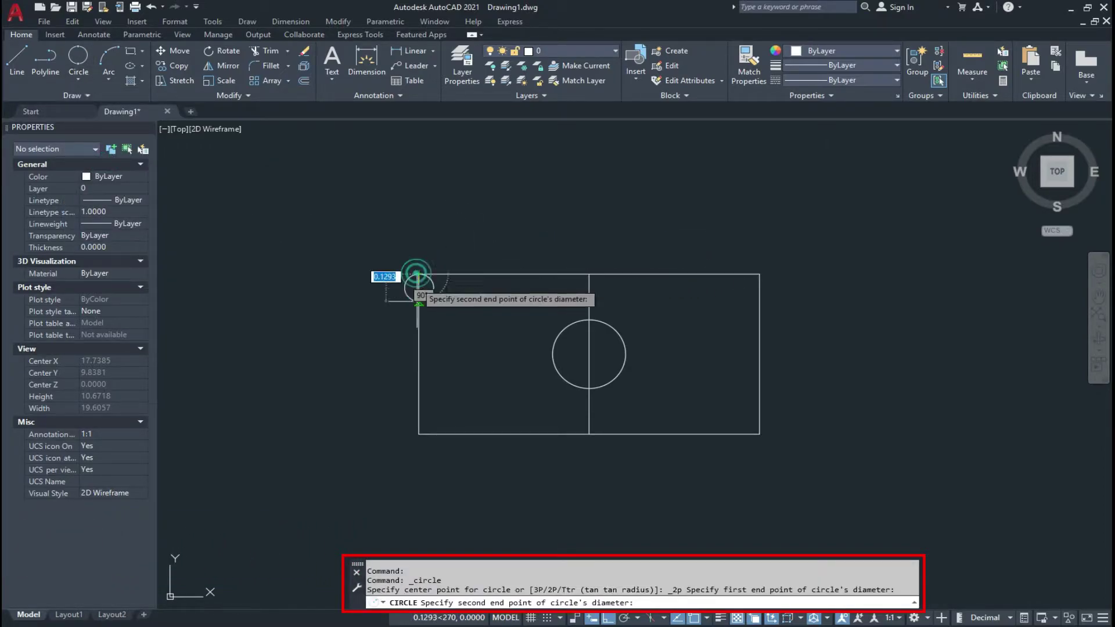
left_click(418, 434)
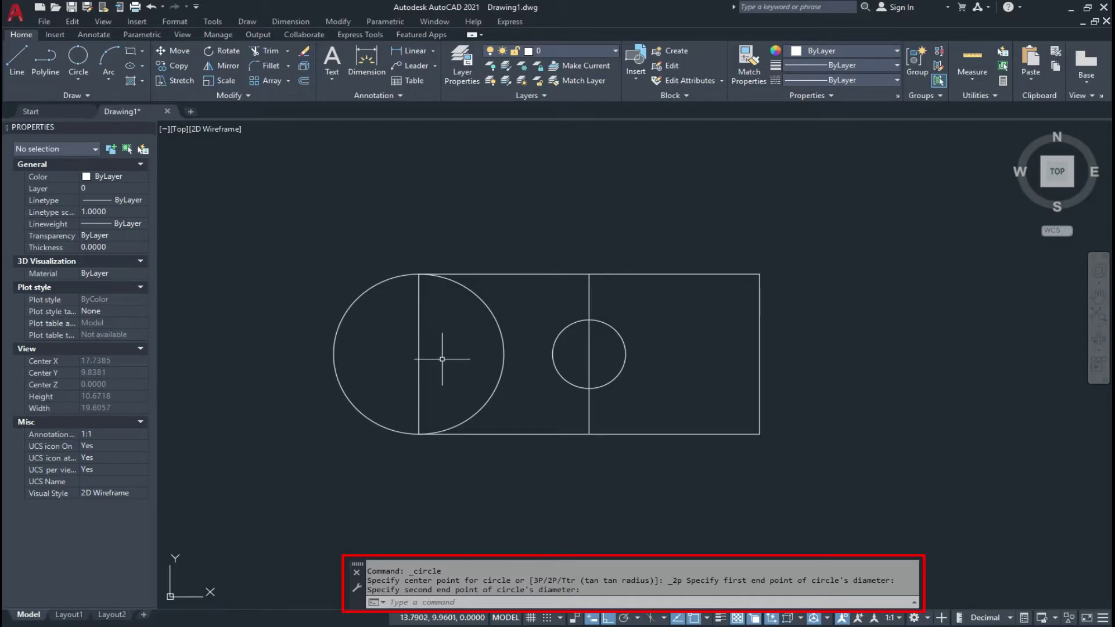
scroll(442, 359, "down", 2)
scroll(569, 354, "up", 2)
scroll(575, 335, "up", 2)
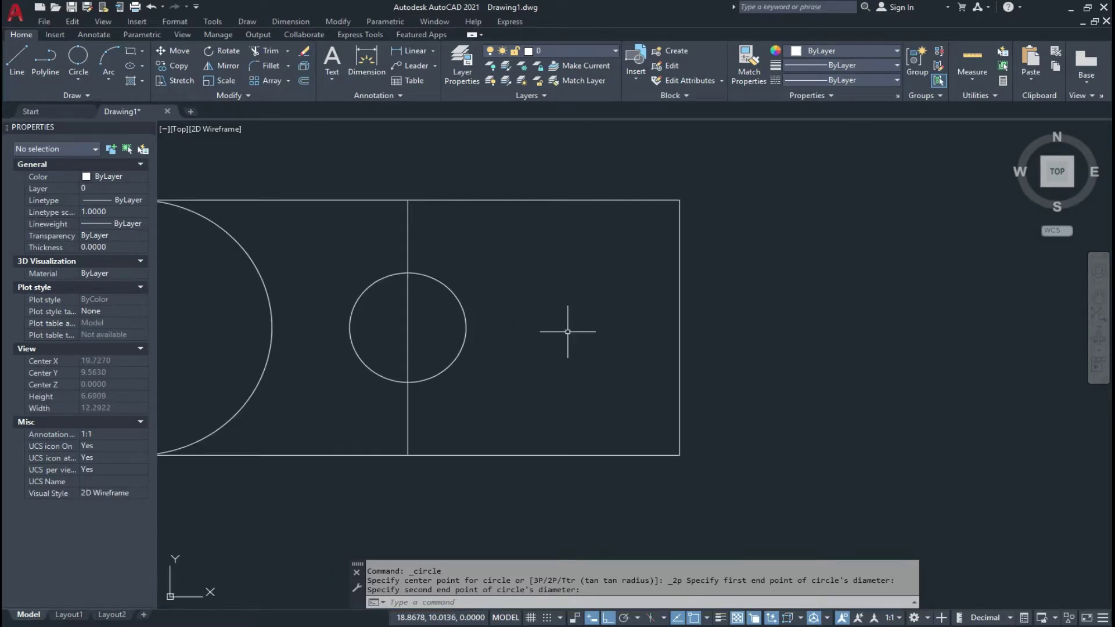
Draw a second 2-Point circle spanning from the rectangle's top edge to its bottom edge
left_click(81, 58)
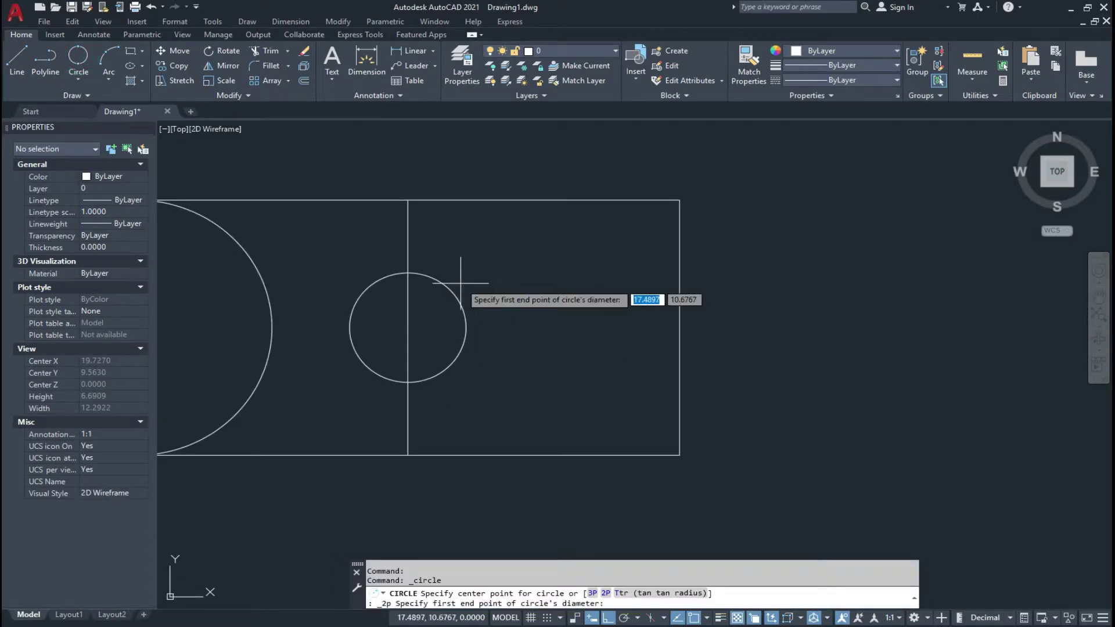
left_click(544, 199)
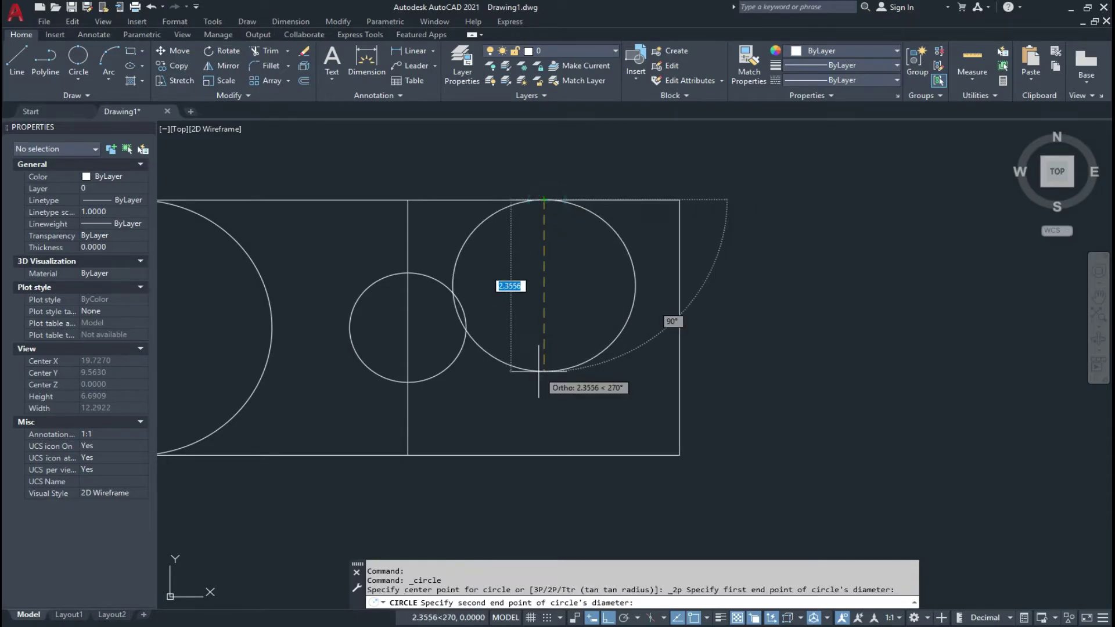
left_click(544, 454)
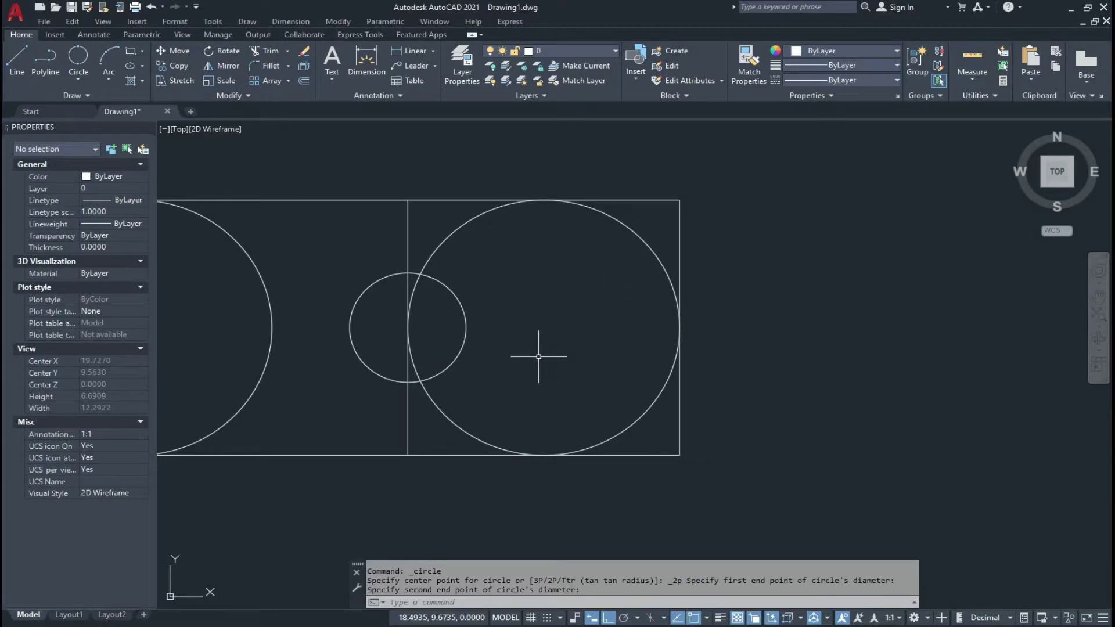
Window-select the large circle and erase it with E
left_click(648, 232)
left_click(622, 249)
type("E")
key("Return")
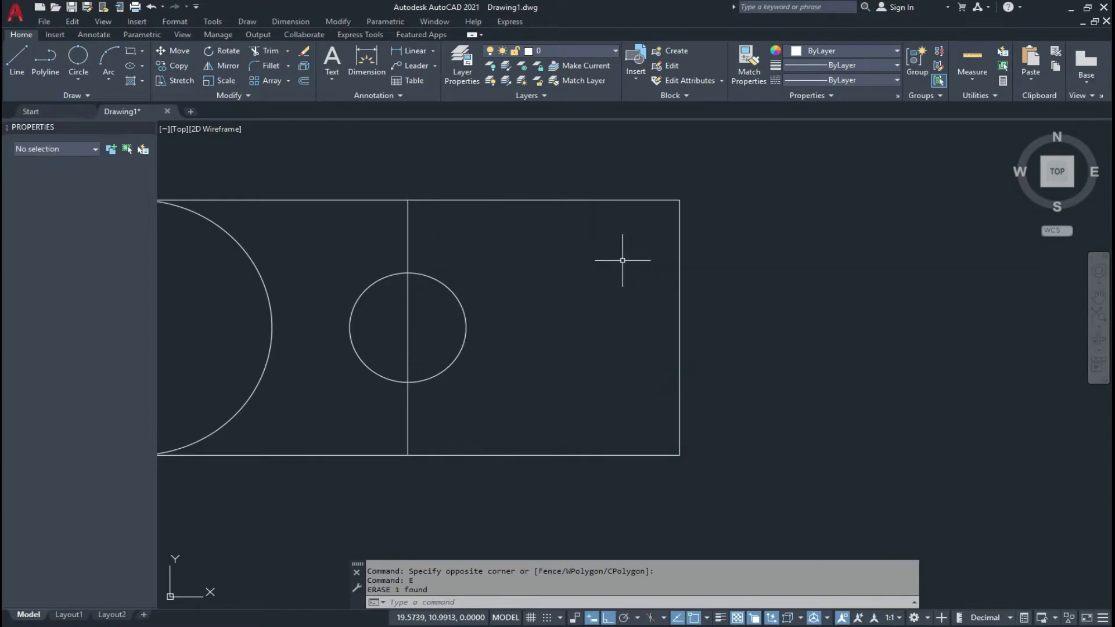
scroll(616, 295, "down", 5)
Window-select the left circle and erase it with E
scroll(430, 293, "up", 4)
left_click(510, 269)
left_click(503, 273)
type("E")
key("Return")
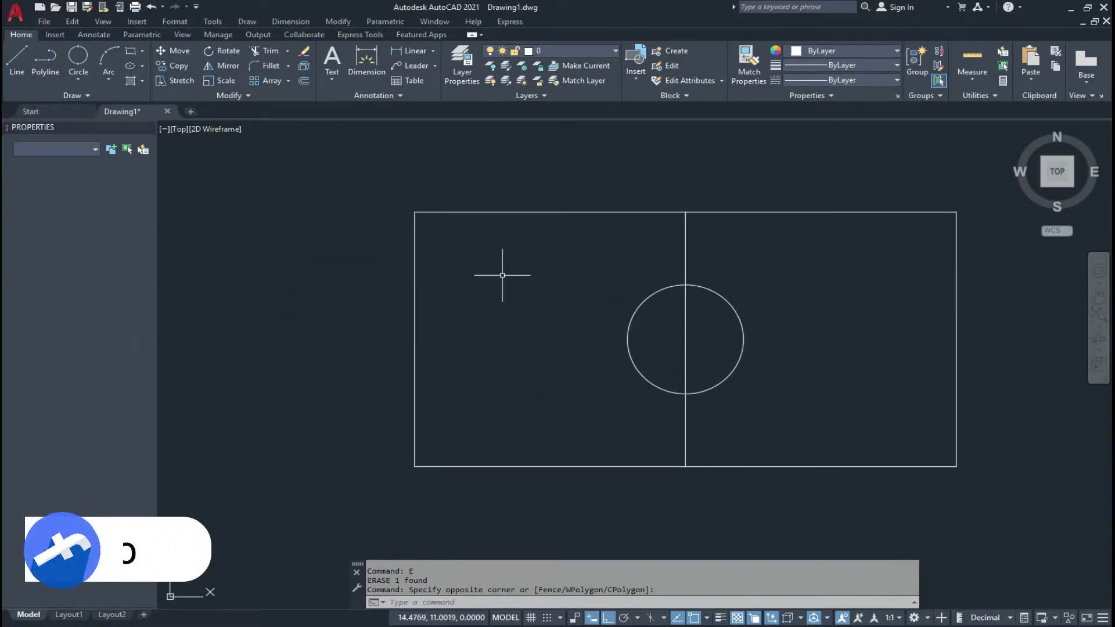
scroll(505, 307, "down", 2)
scroll(482, 310, "up", 4)
scroll(491, 320, "down", 2)
middle_click_drag(491, 320, 457, 320)
Draw a 3-Point circle through the right edge's midpoint, the small circle's centre and the top edge
left_click(79, 75)
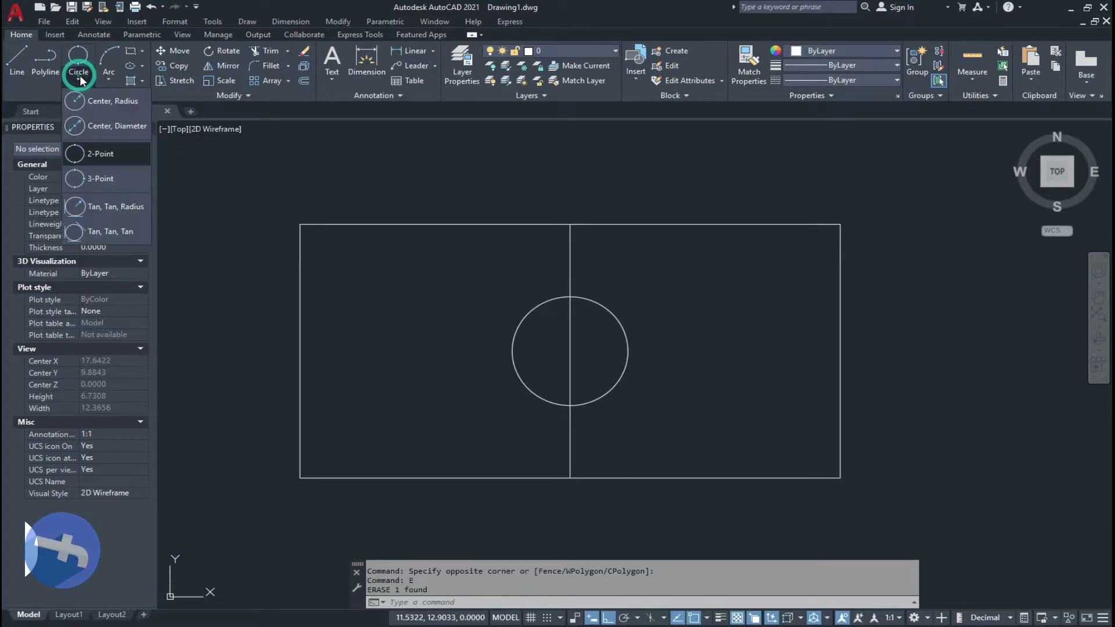
left_click(98, 179)
middle_click_drag(599, 288, 511, 281)
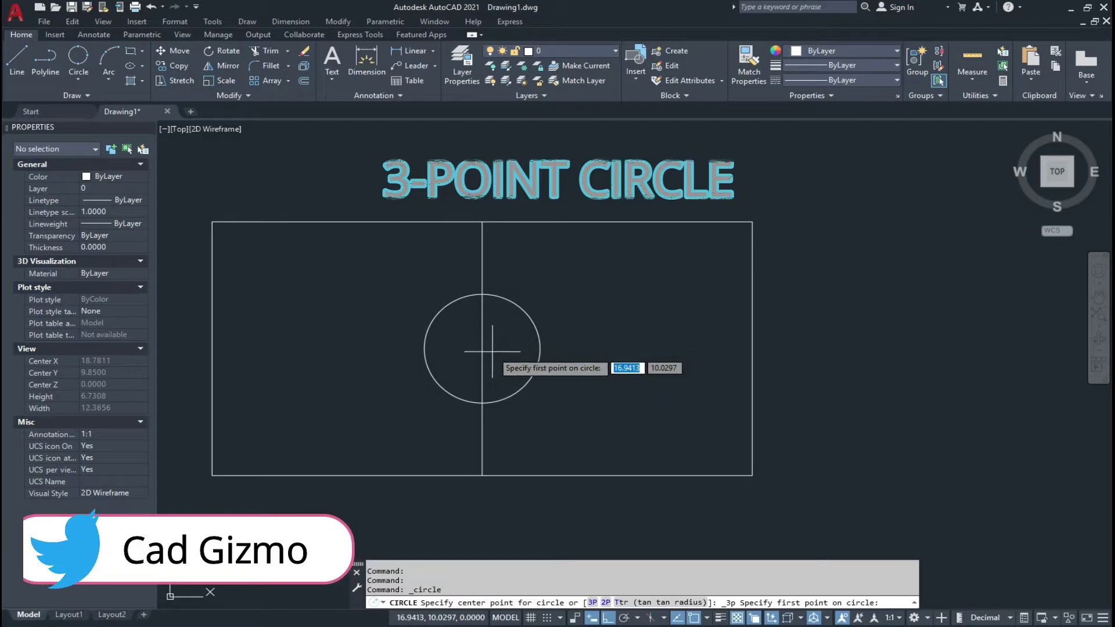
left_click(752, 348)
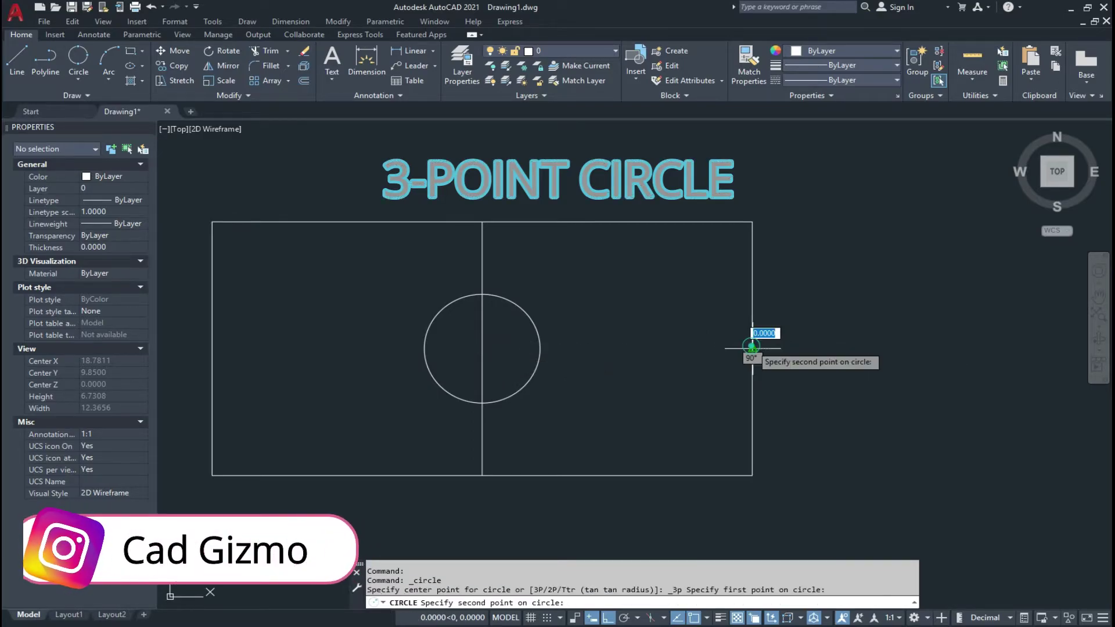
left_click(481, 348)
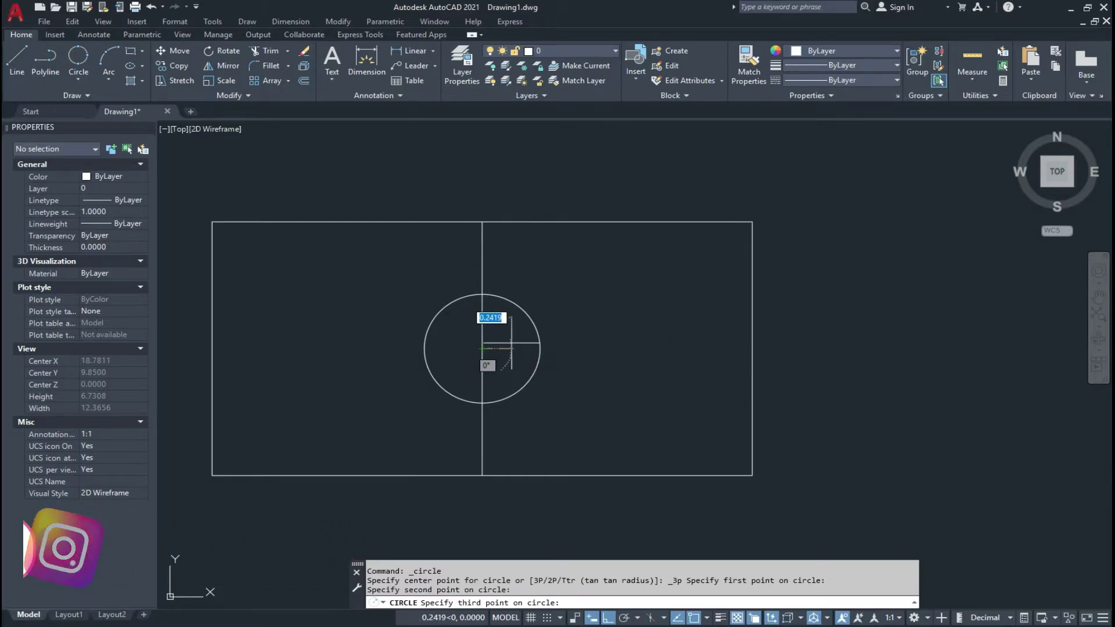
left_click(614, 220)
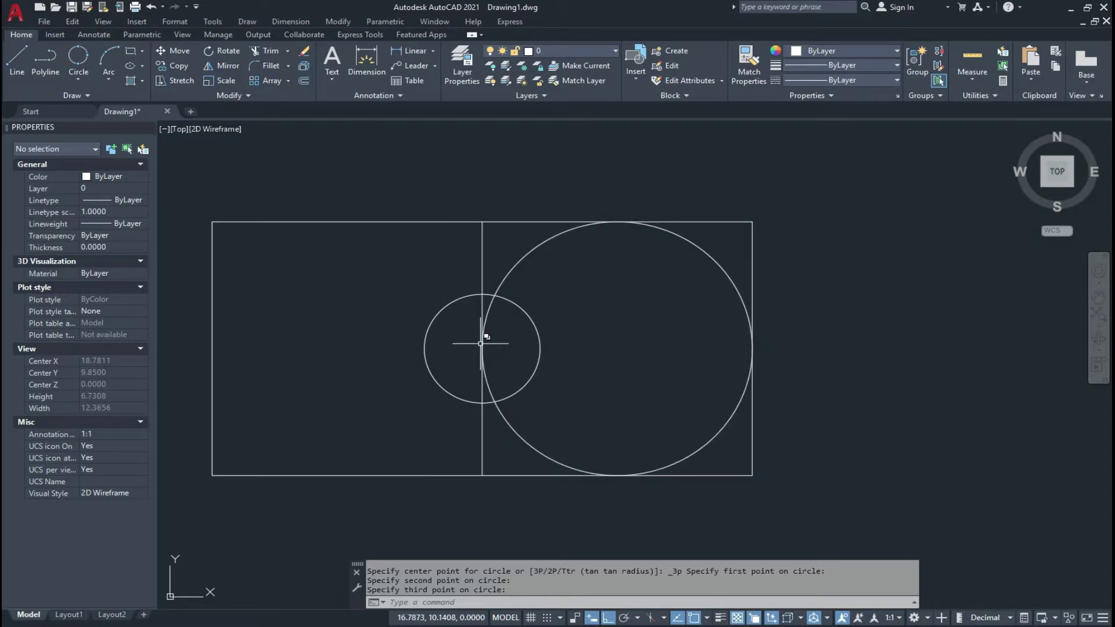
left_click(544, 270)
Draw a Tan, Tan, Radius circle of radius 1 touching the small and large circles
key("Escape")
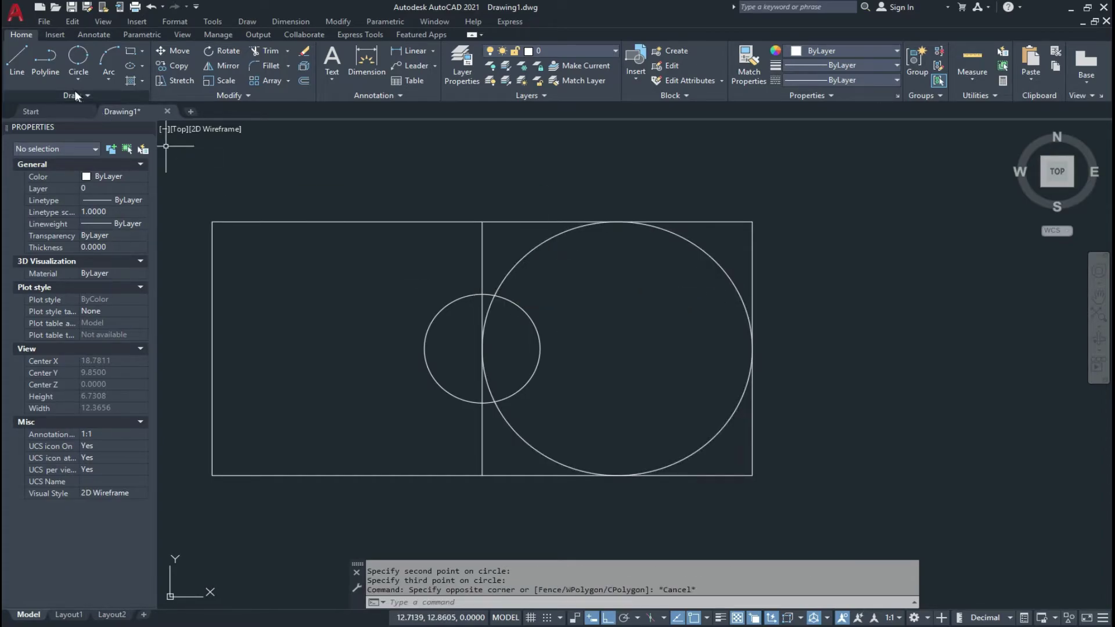
left_click(78, 82)
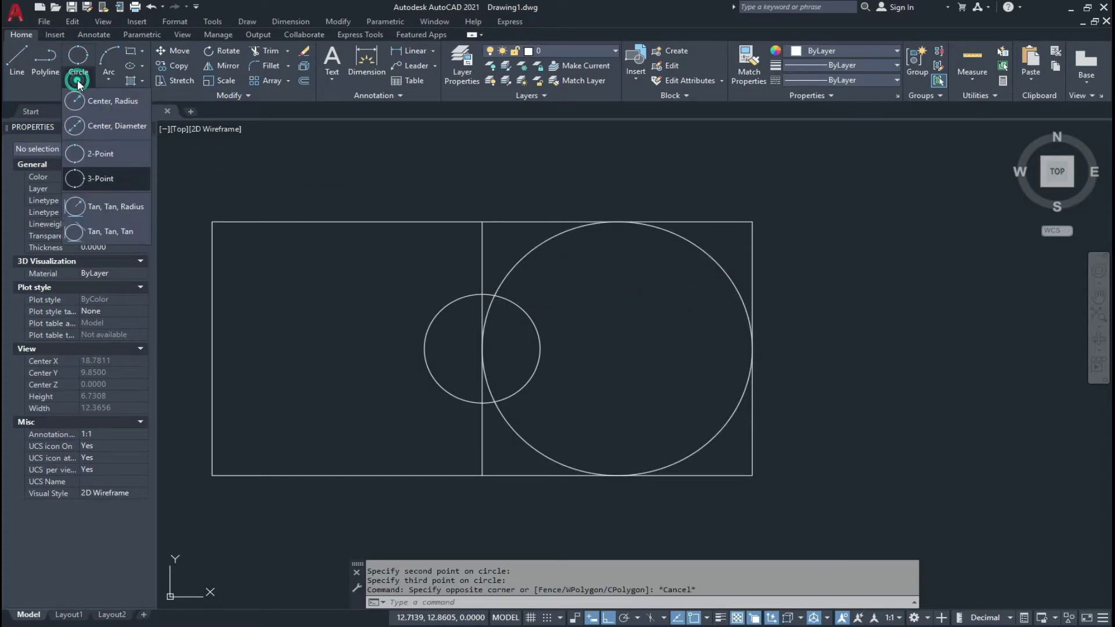
left_click(117, 209)
scroll(359, 242, "down", 3)
middle_click_drag(894, 225, 633, 252)
scroll(652, 256, "up", 3)
scroll(558, 264, "up", 2)
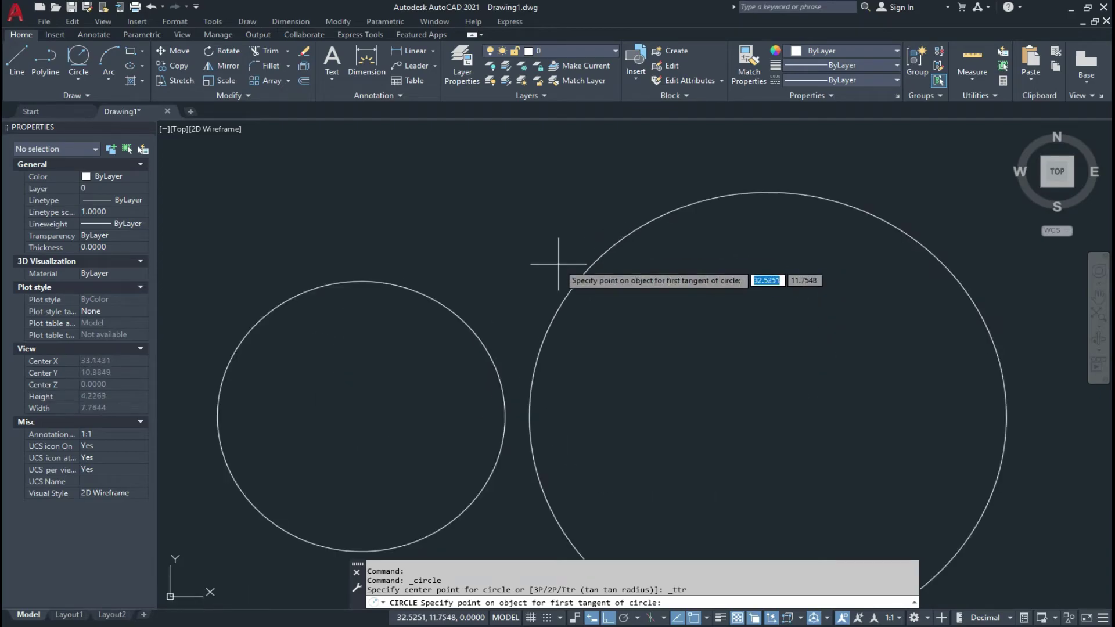
scroll(551, 256, "down", 2)
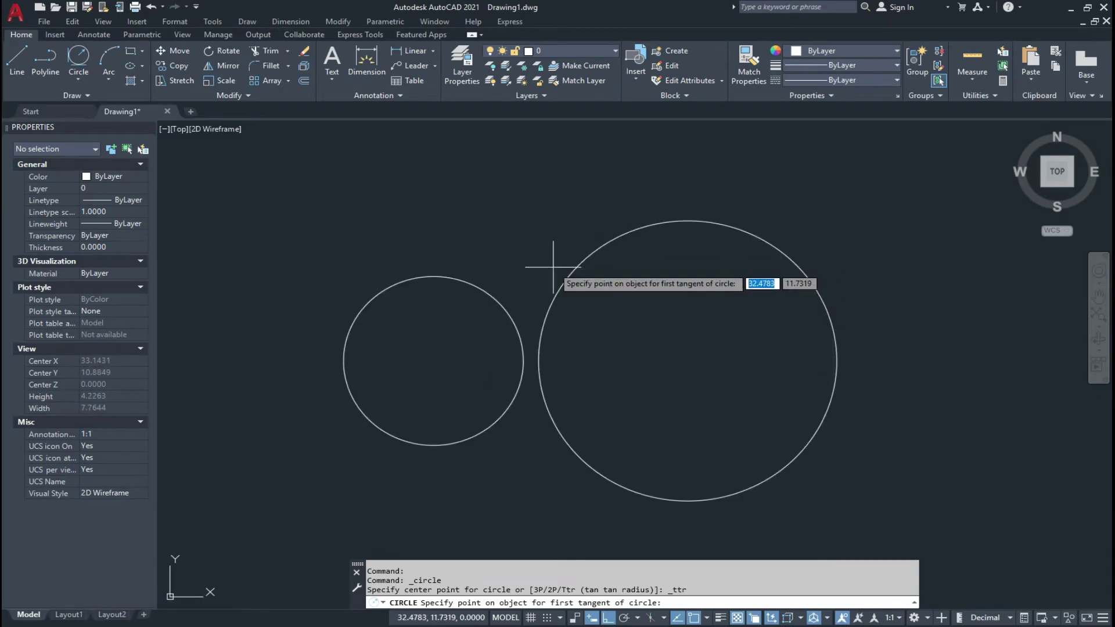
left_click(470, 298)
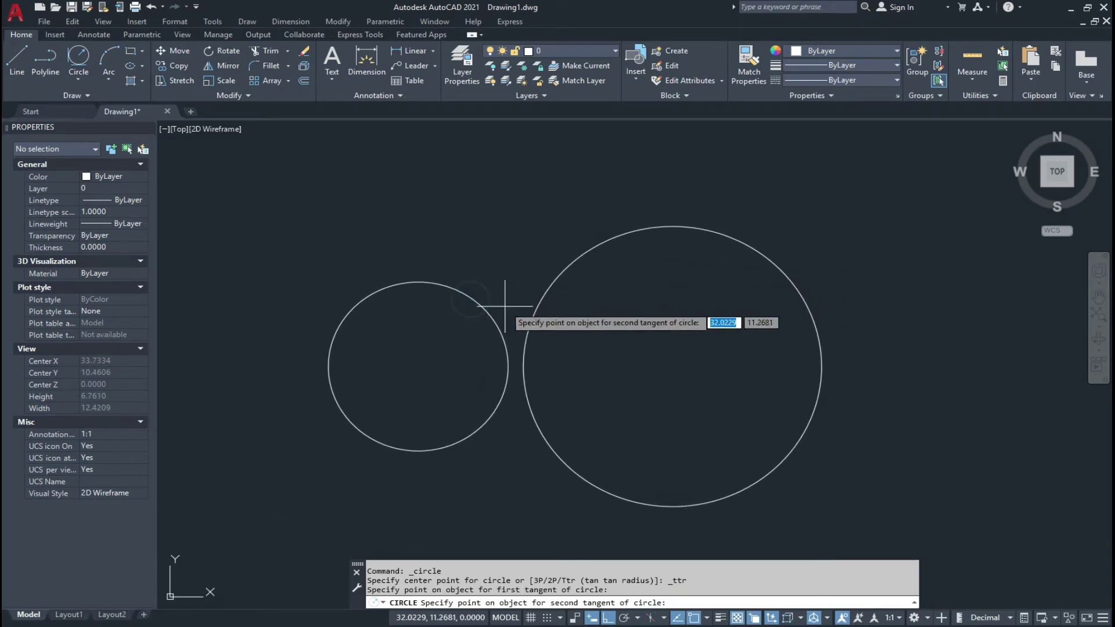
left_click(546, 289)
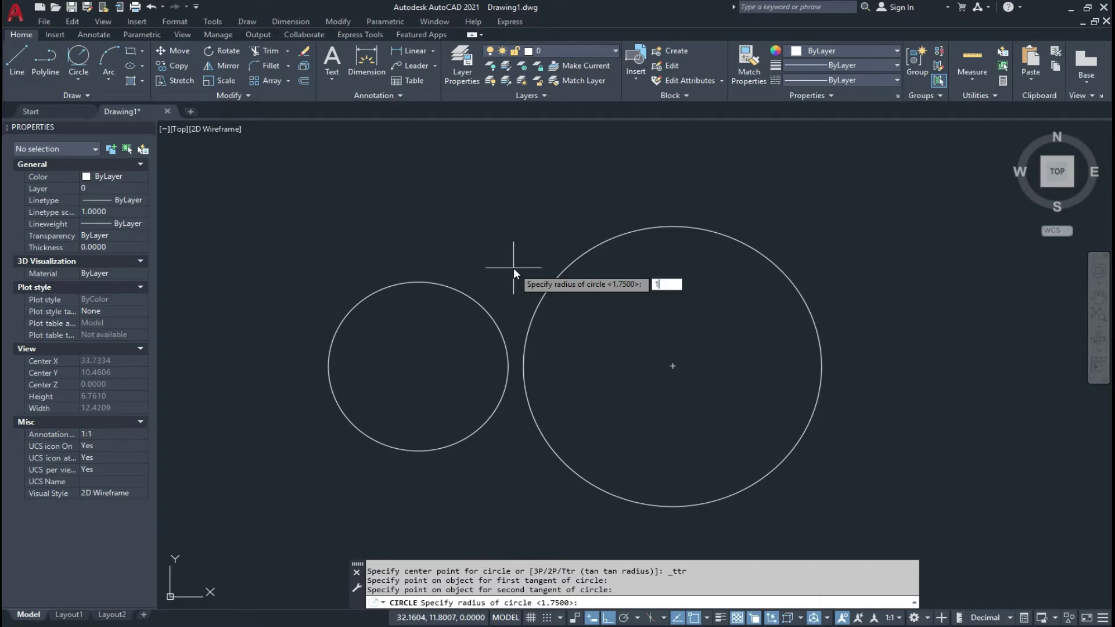
key("Return")
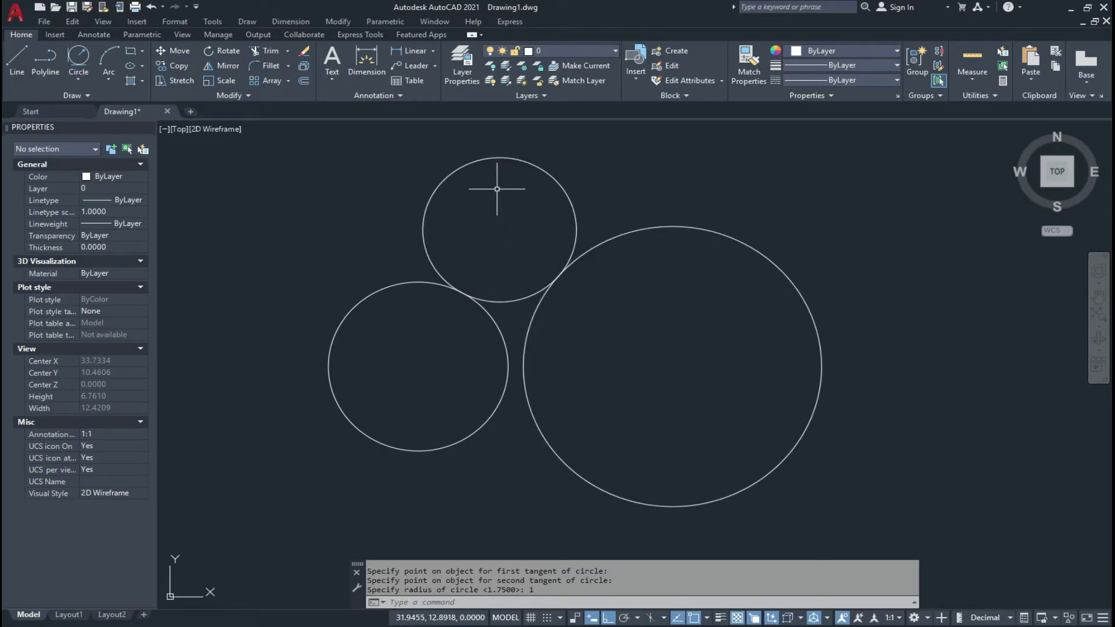
scroll(500, 220, "down", 3)
scroll(518, 212, "up", 3)
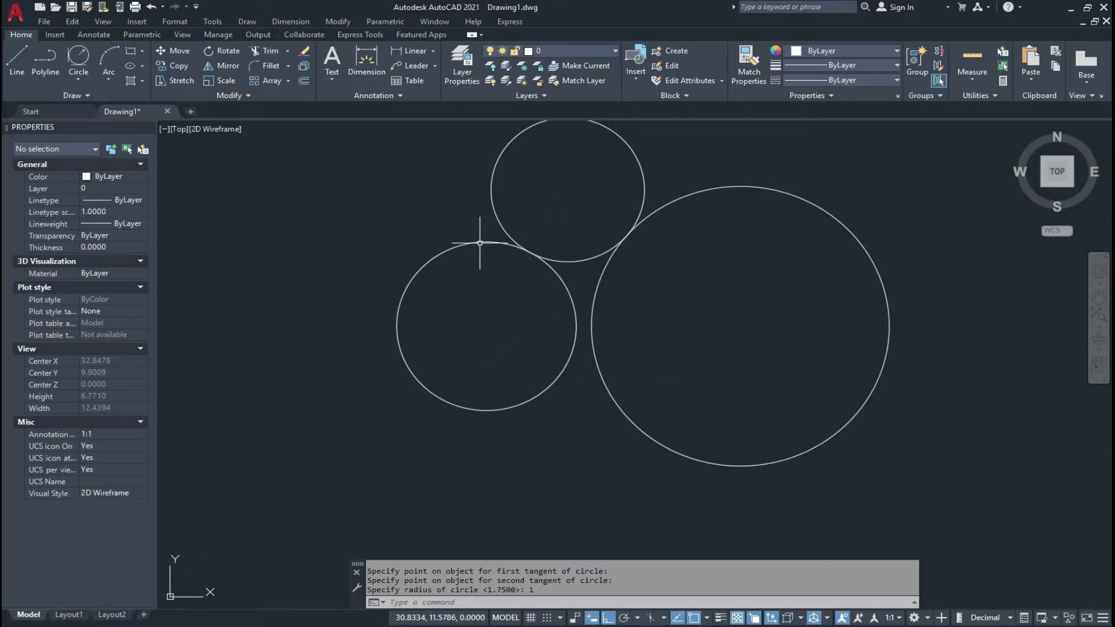
middle_click_drag(623, 278, 541, 299)
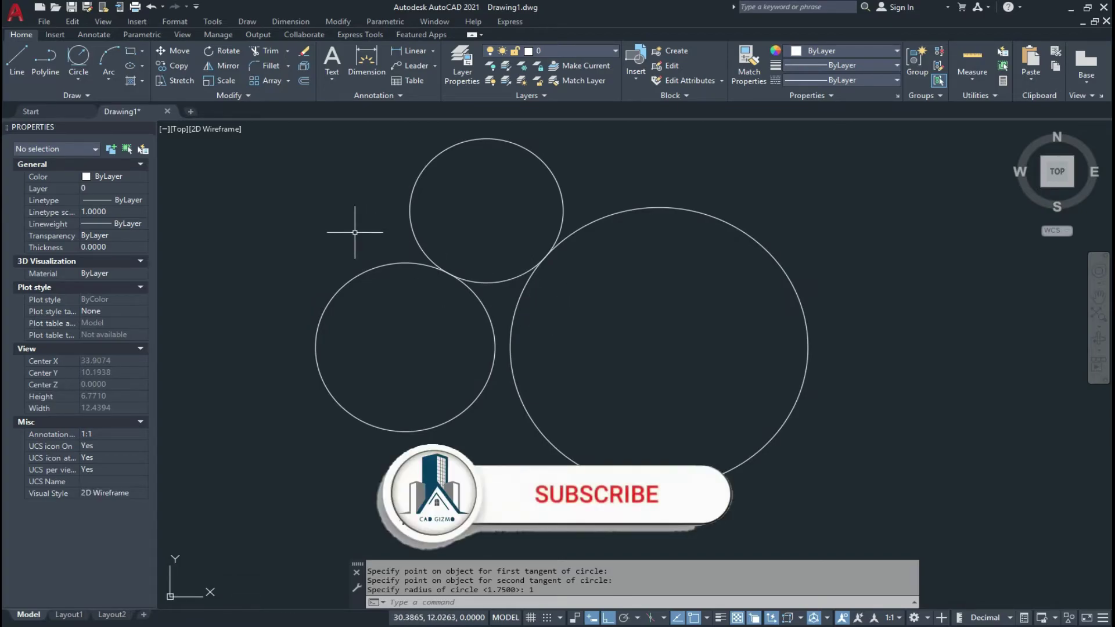
Draw a Tan, Tan, Radius circle of radius 1.5 below, tangent to the left and large circles
left_click(78, 57)
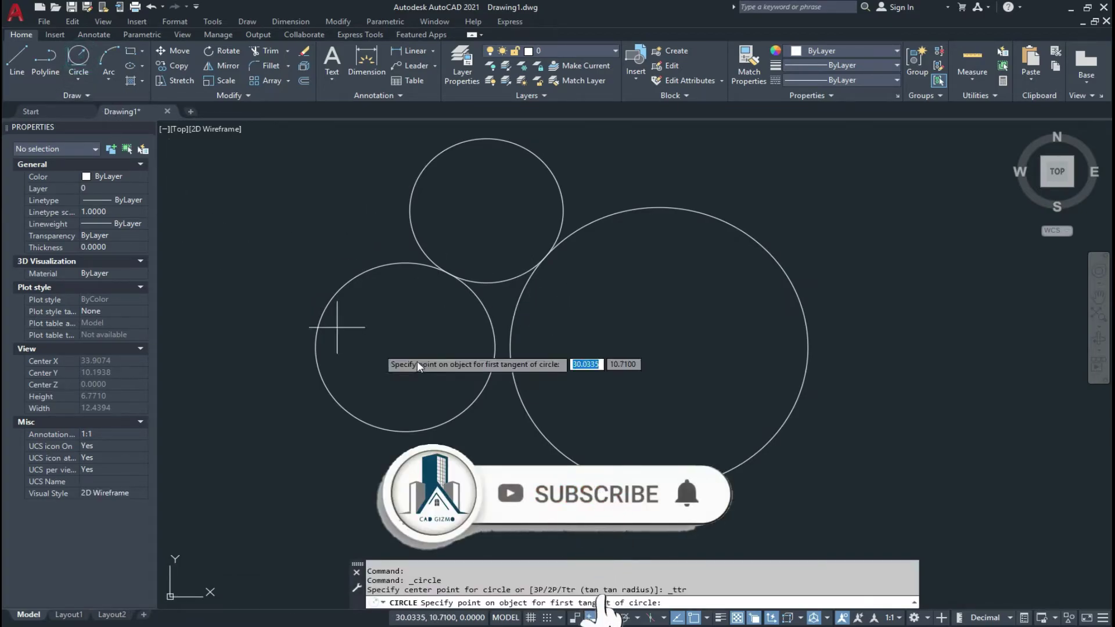
left_click(464, 410)
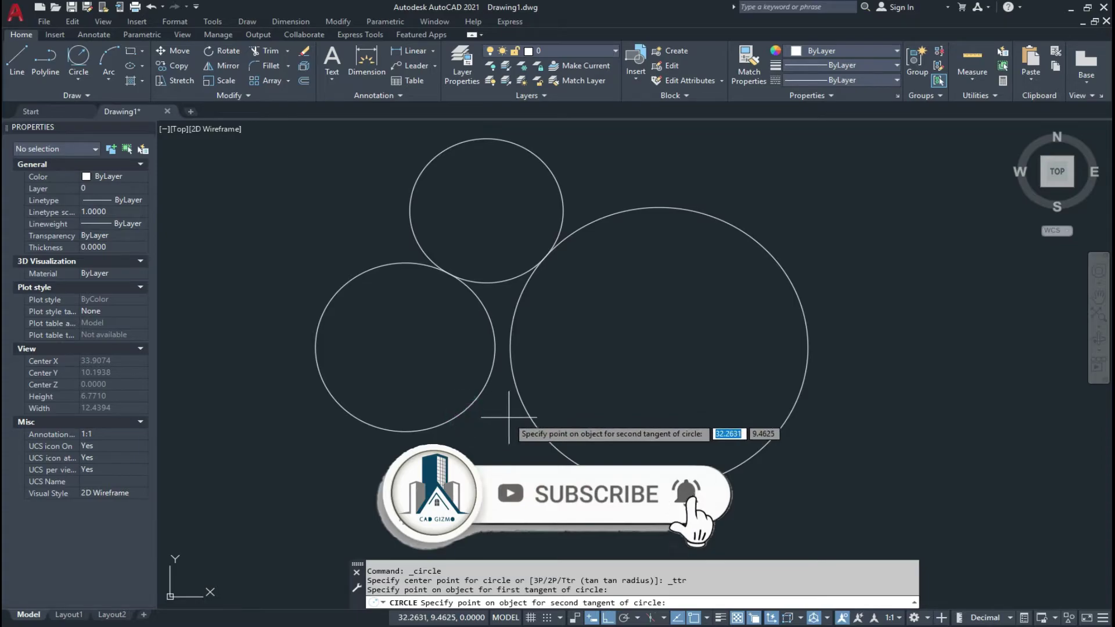
left_click(529, 416)
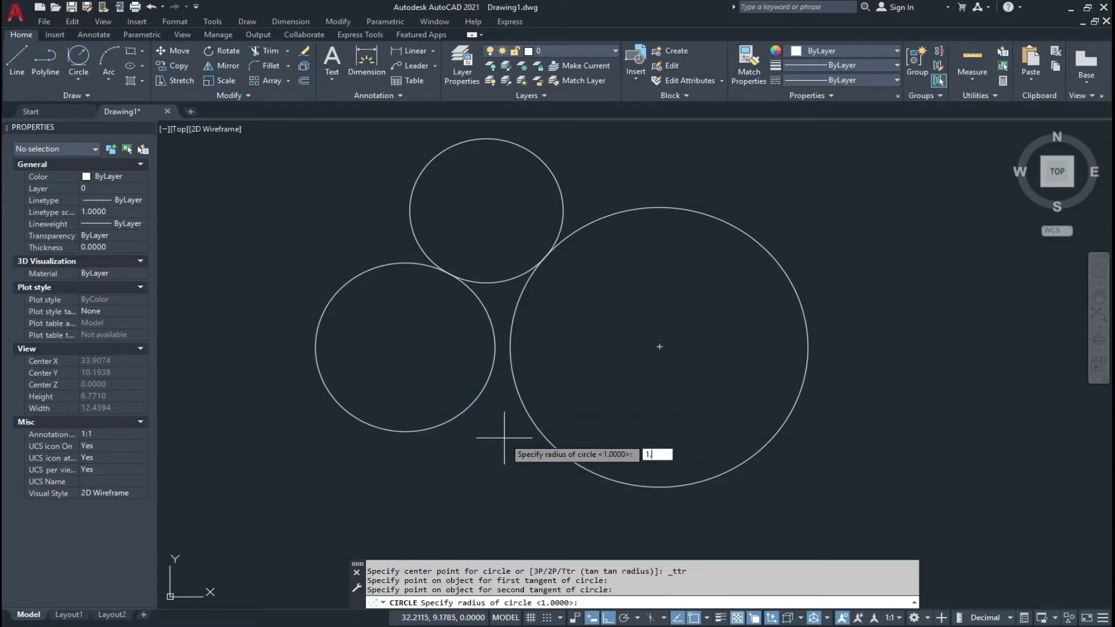
key("Return")
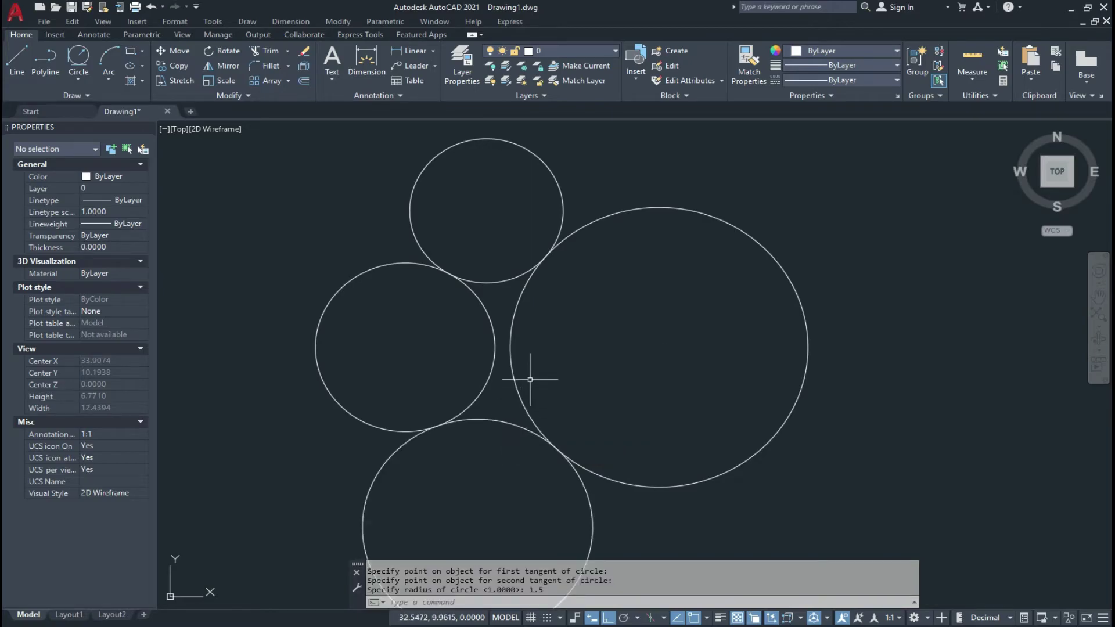
middle_click_drag(529, 390, 573, 349)
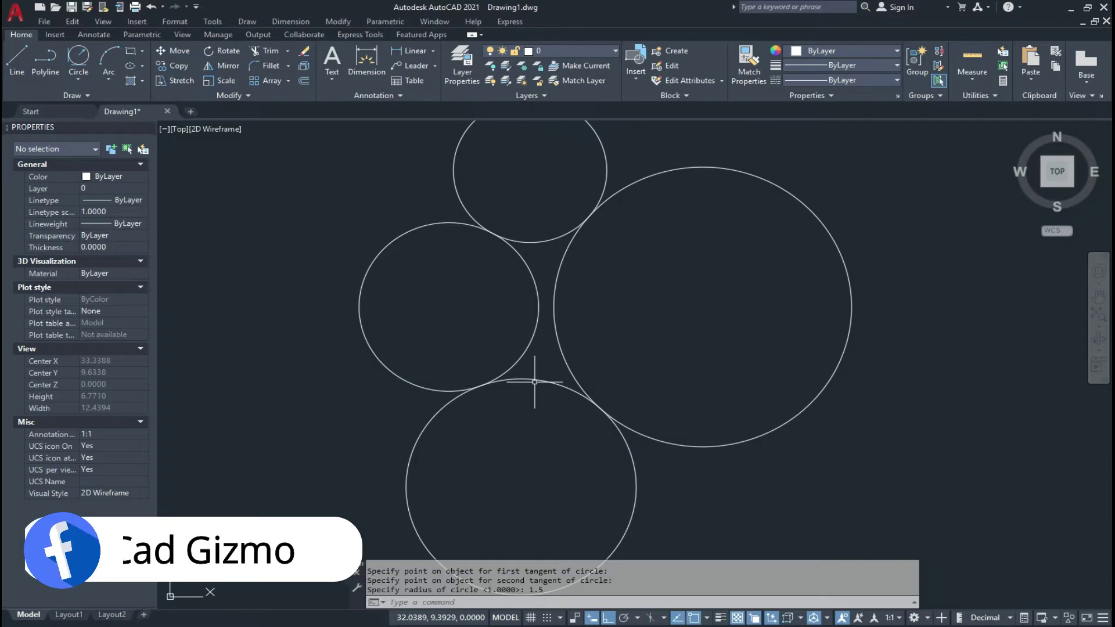
key("Escape")
key("Escape")
Trim away the lower portion of the bottom tangent circle with TR
type("tr")
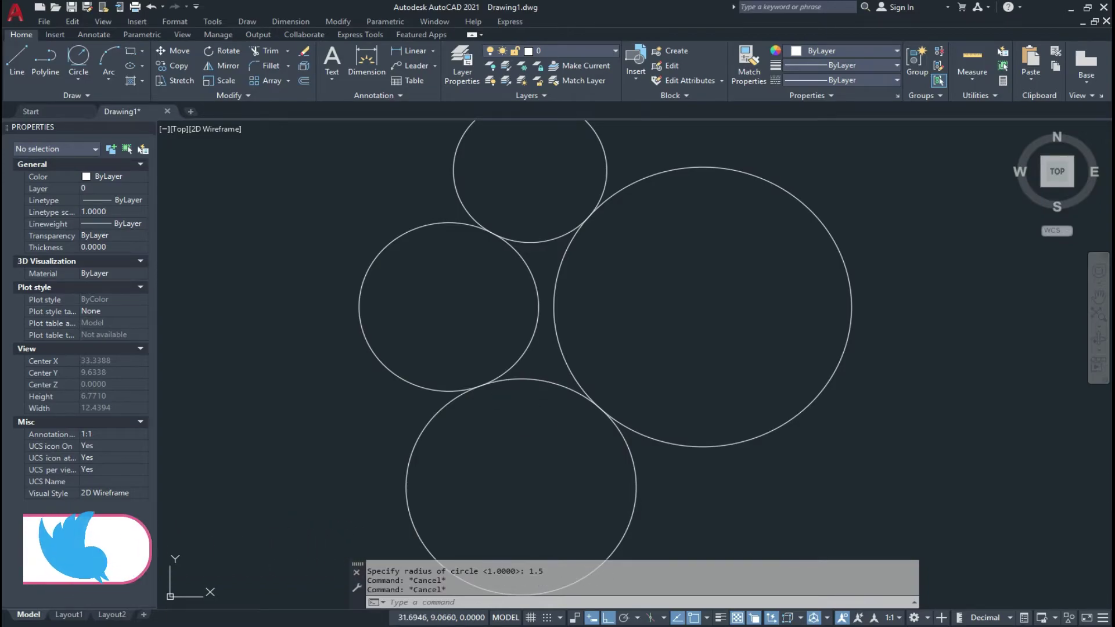
key("Return")
left_click(443, 406)
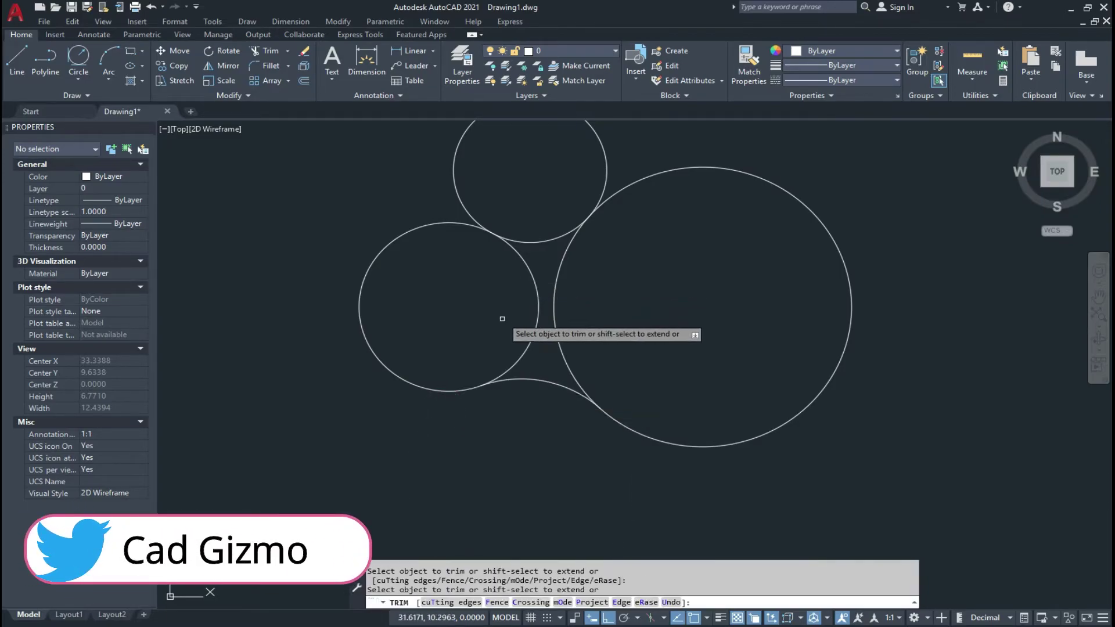
Trim away the upper portion of the top tangent circle and end the trim
middle_click_drag(500, 301, 496, 329)
left_click(457, 228)
middle_click_drag(664, 331, 637, 348)
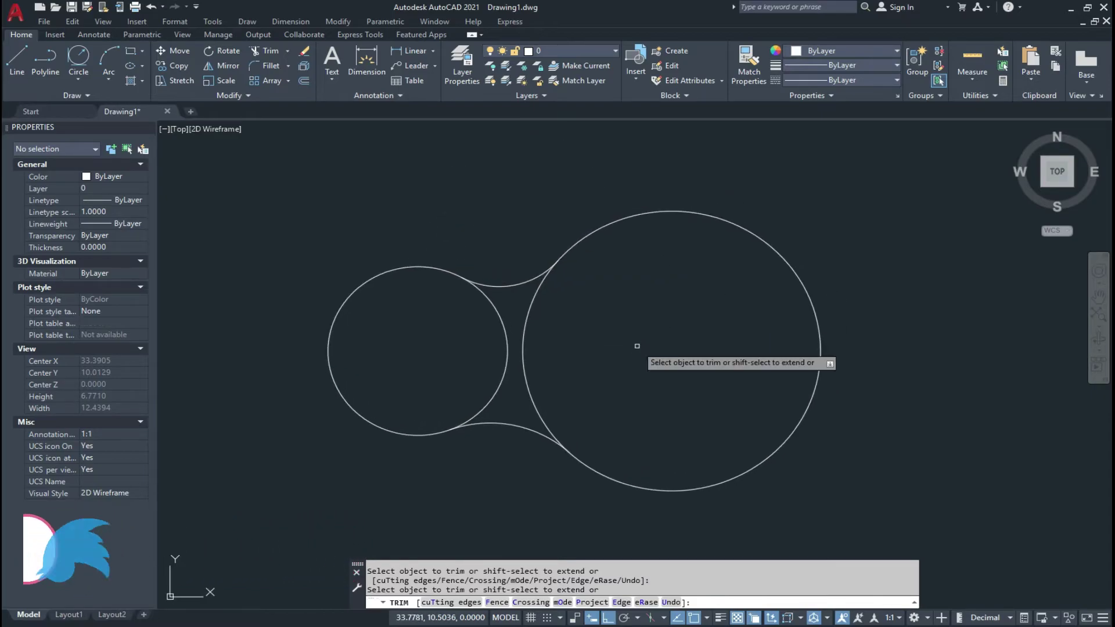
key("Escape")
key("Escape")
key("Escape")
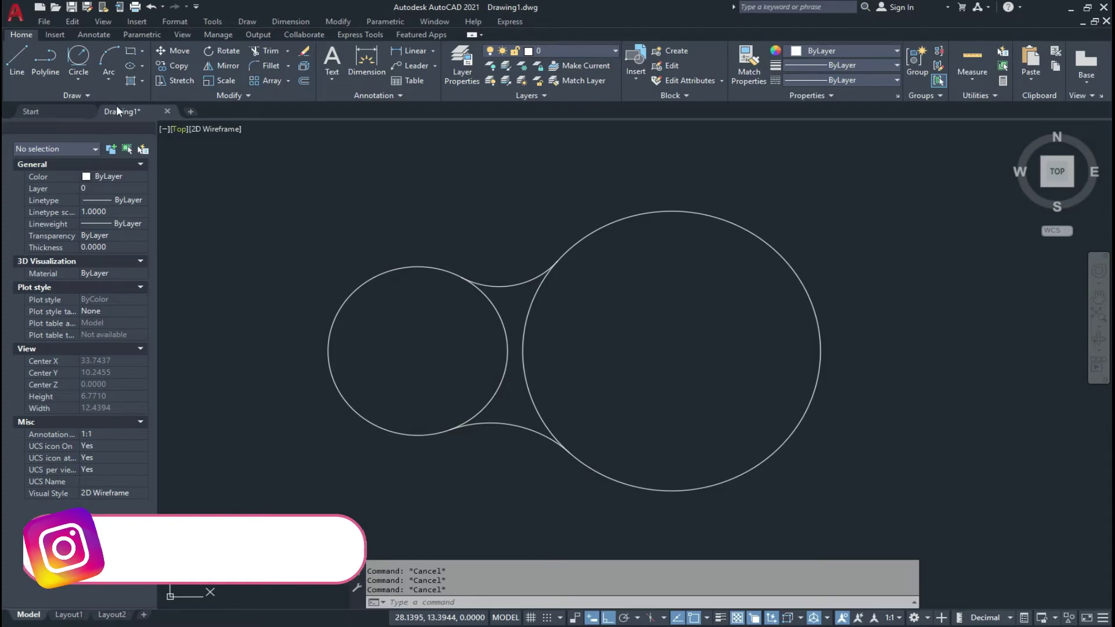
Select the top and bottom connecting arcs and delete them
left_click(80, 78)
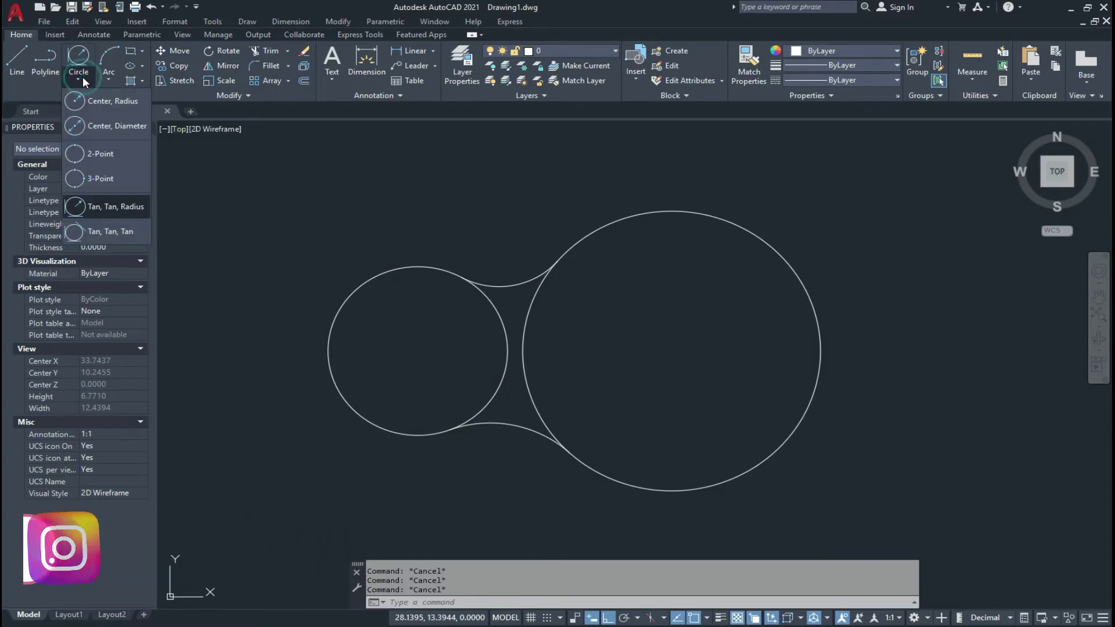
left_click(113, 232)
left_click(504, 265)
left_click(540, 293)
left_click(522, 393)
left_click(495, 442)
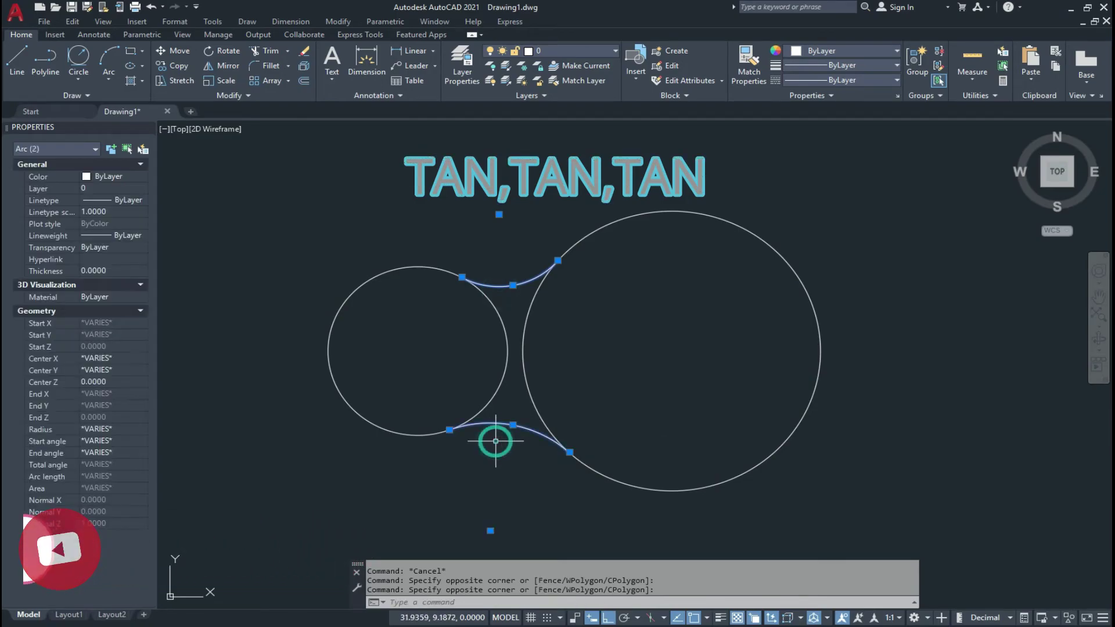
key("Delete")
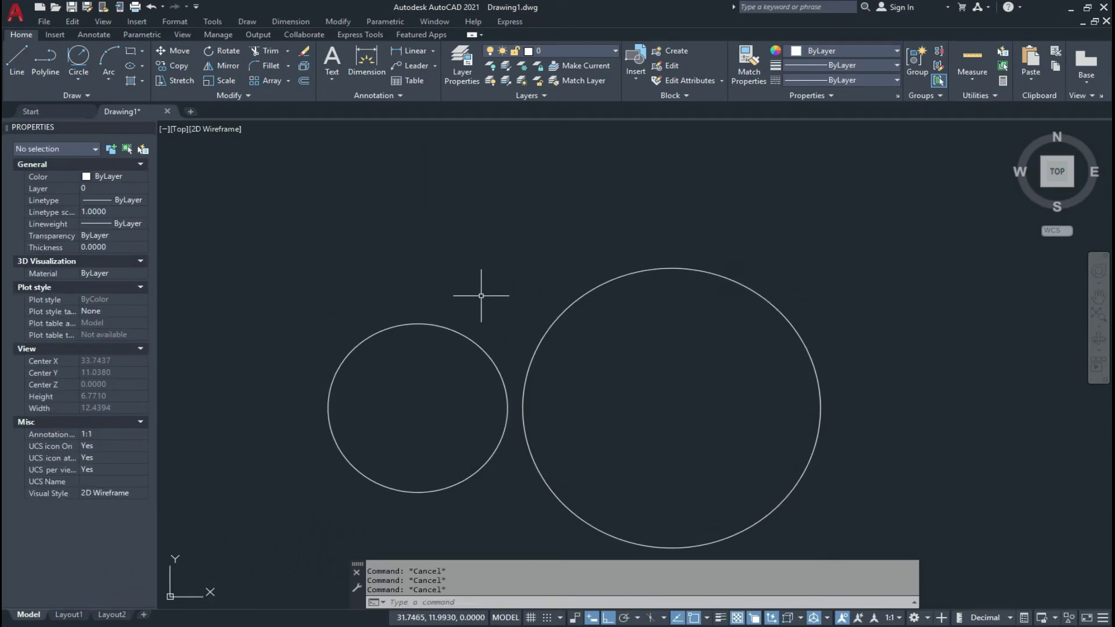
Draw a horizontal line above the two circles with the L command
type("l")
key("Return")
left_click(416, 257)
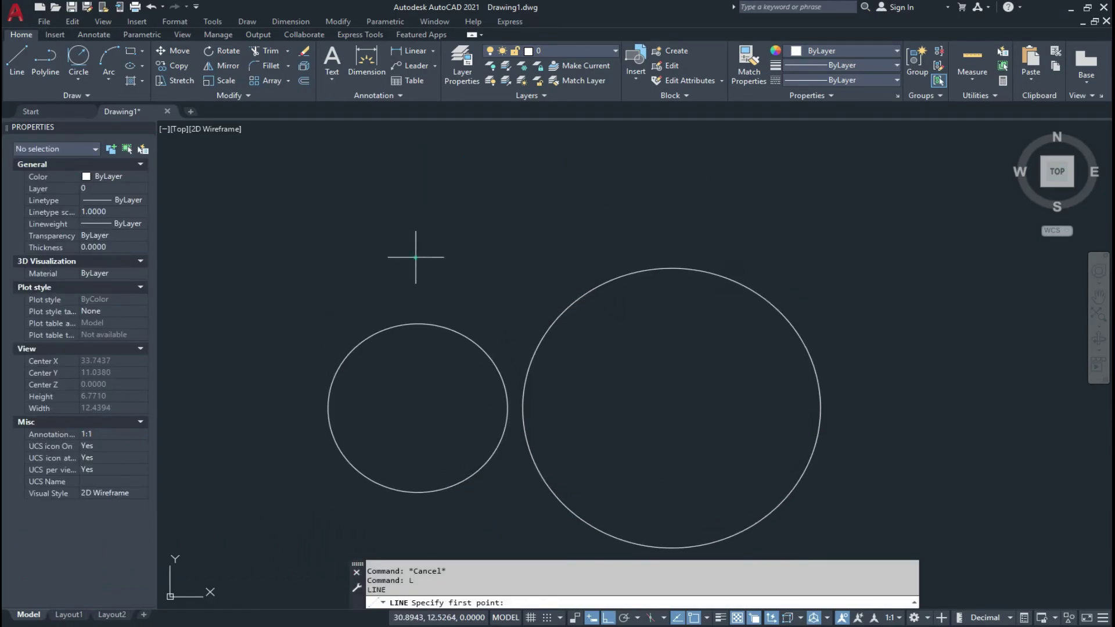
left_click(580, 257)
key("Escape")
scroll(522, 251, "down", 2)
scroll(497, 381, "up", 3)
scroll(496, 382, "down", 1)
Draw a second horizontal line below the smaller circle
key("Return")
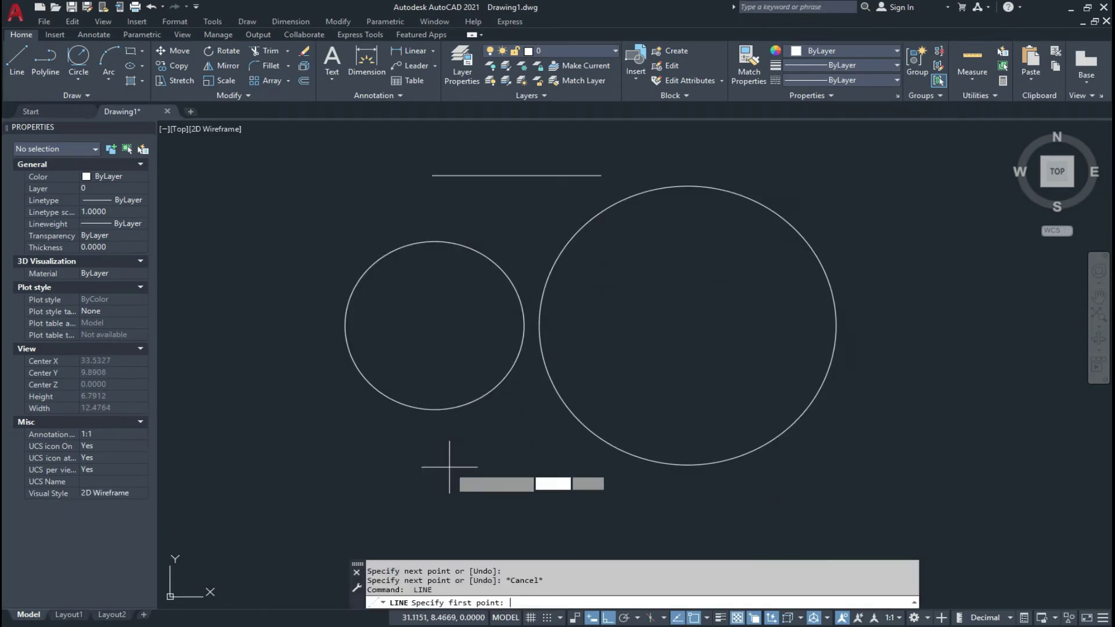
key("Escape")
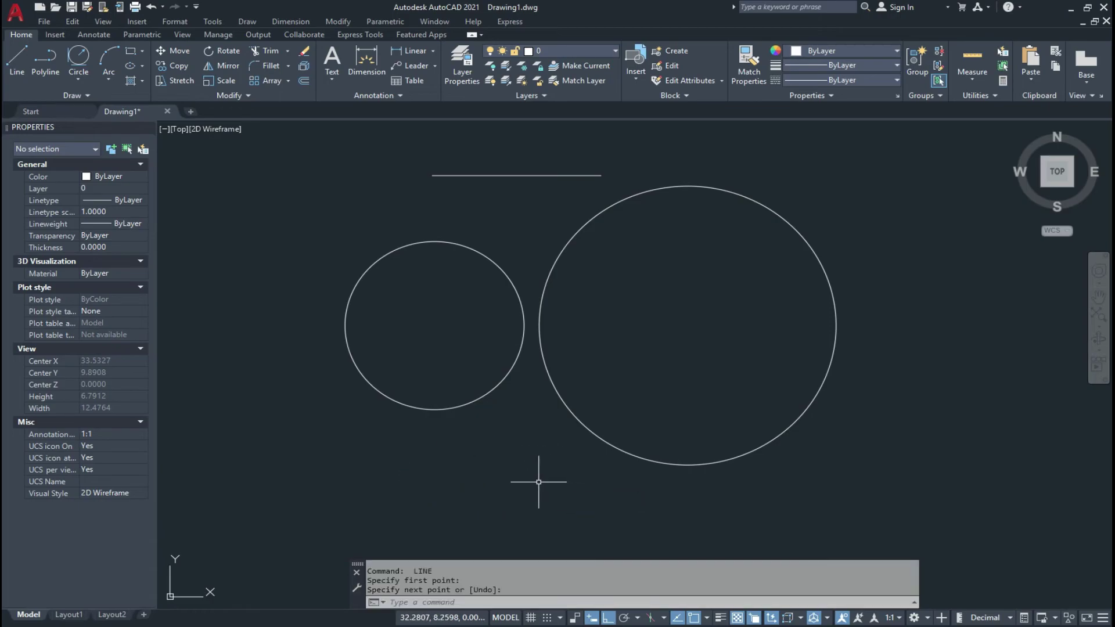
key("Return")
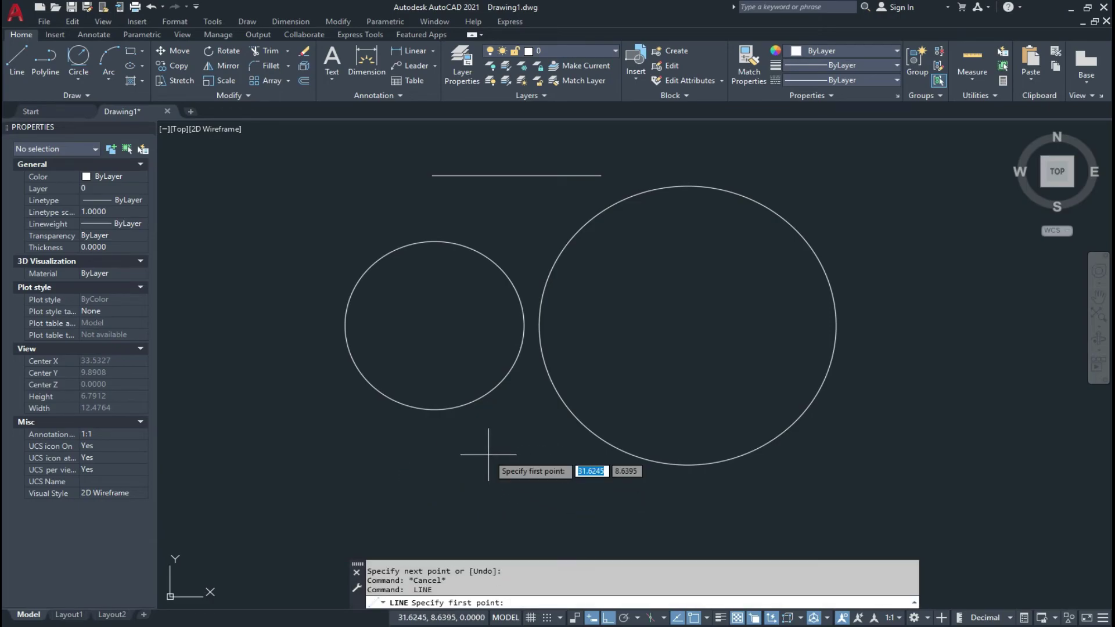
left_click(427, 440)
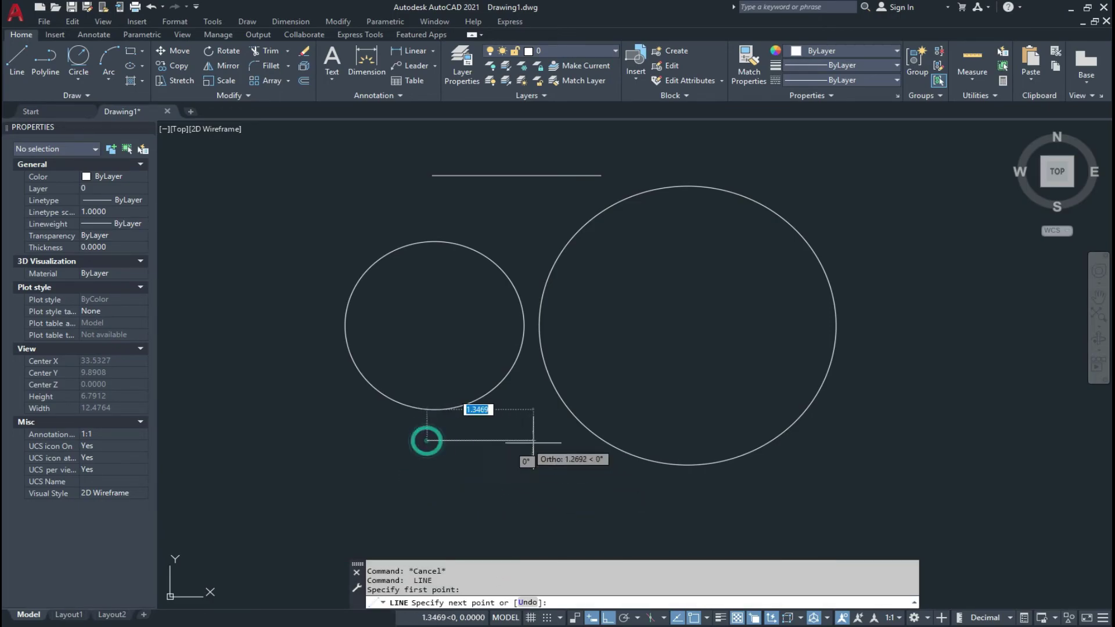
left_click(574, 440)
key("Escape")
key("Escape")
key("Escape")
middle_click_drag(489, 382, 465, 395)
left_click(83, 79)
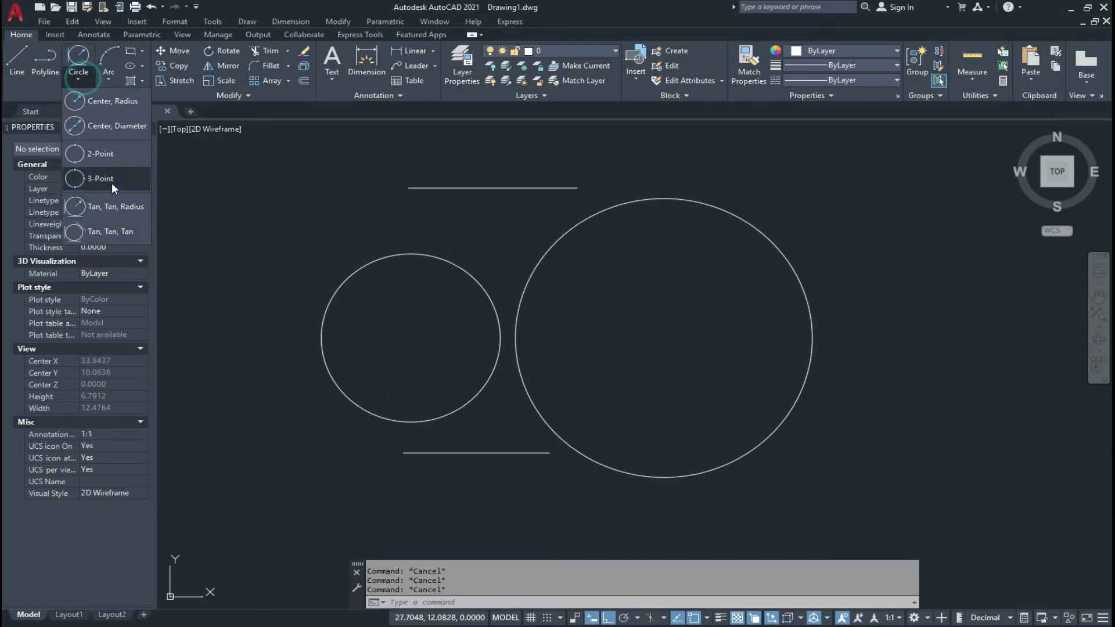
Draw a Tan, Tan, Tan circle touching the small circle, the large circle and the top line
left_click(110, 230)
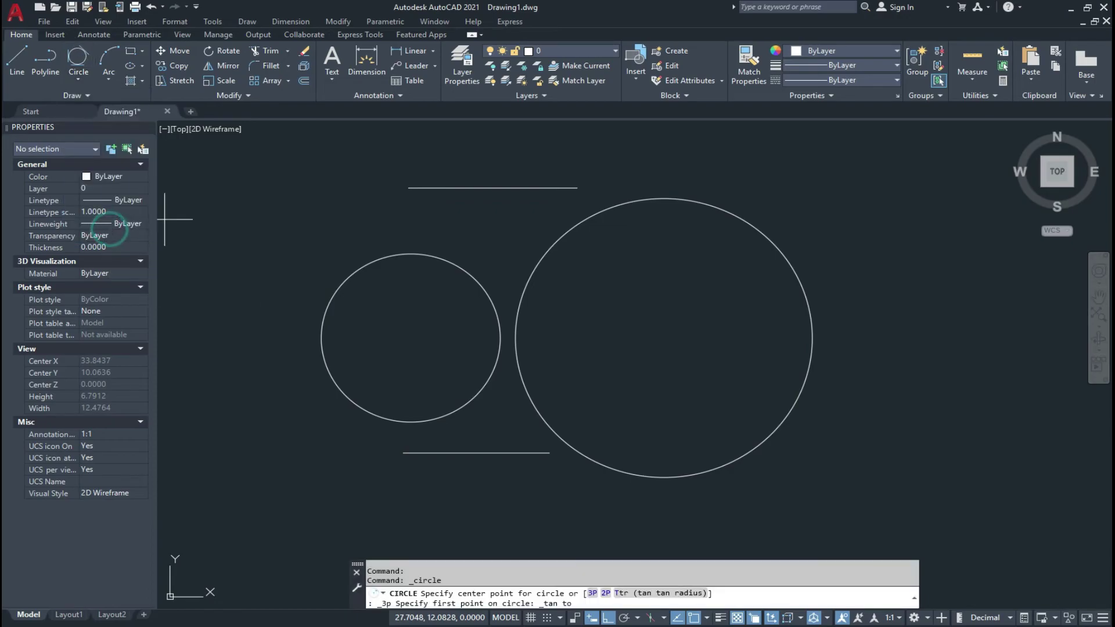
left_click(446, 260)
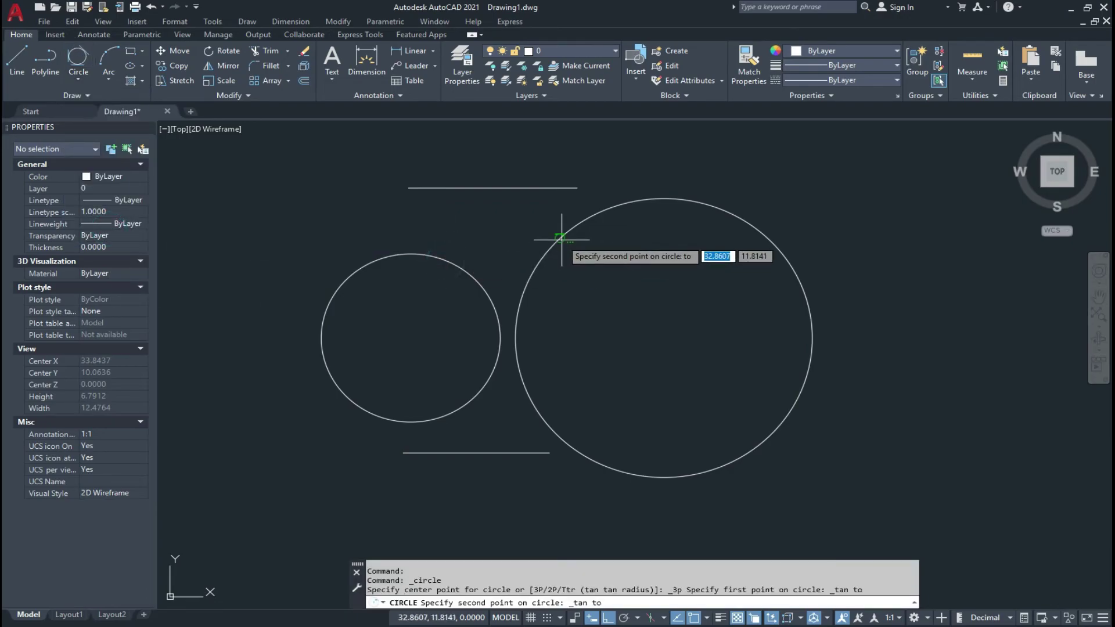
left_click(561, 239)
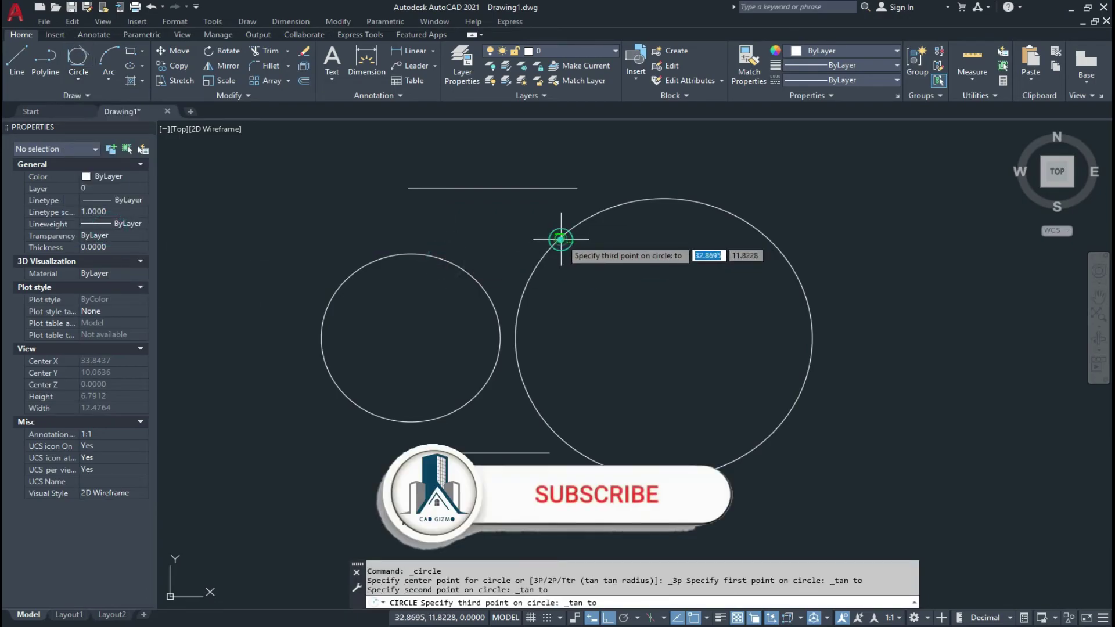
left_click(480, 187)
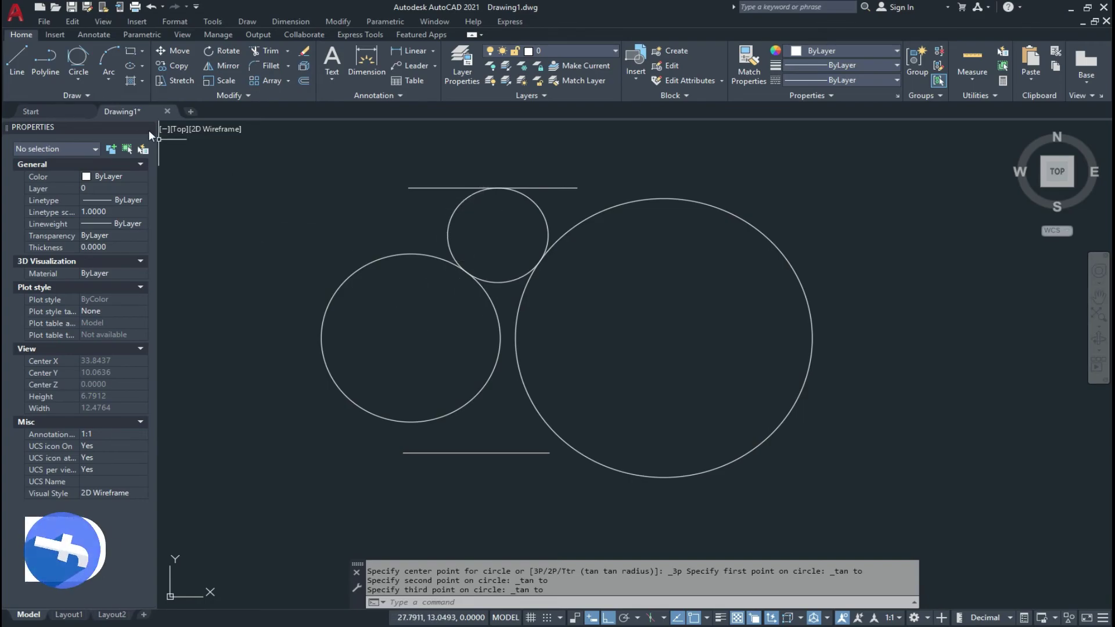
Draw a second three-tangent circle touching both circles and the bottom line
left_click(78, 58)
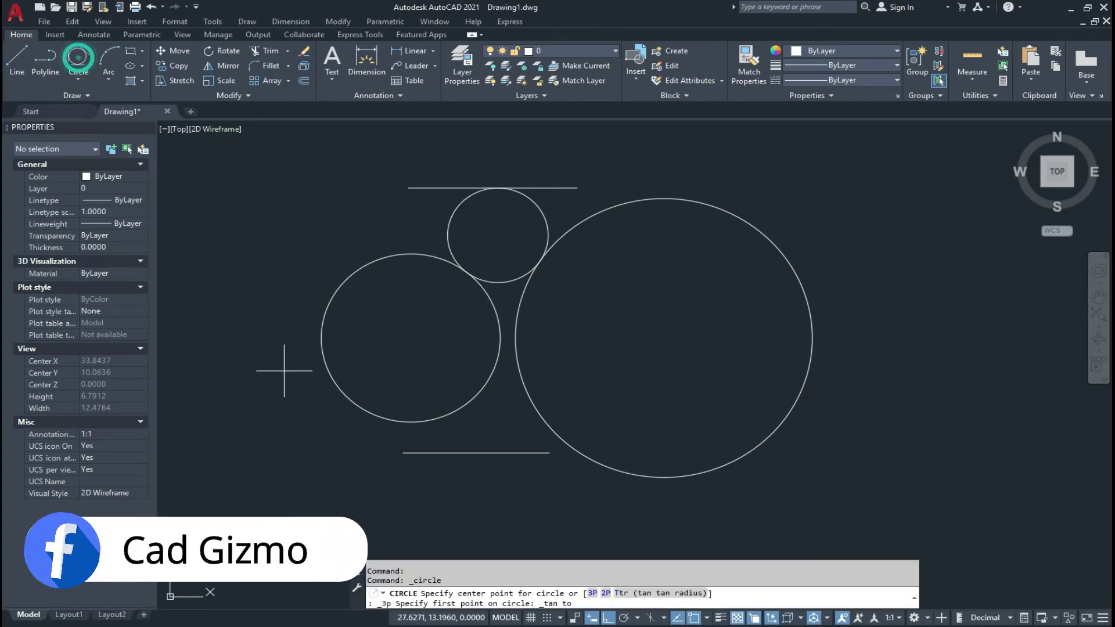
left_click(461, 408)
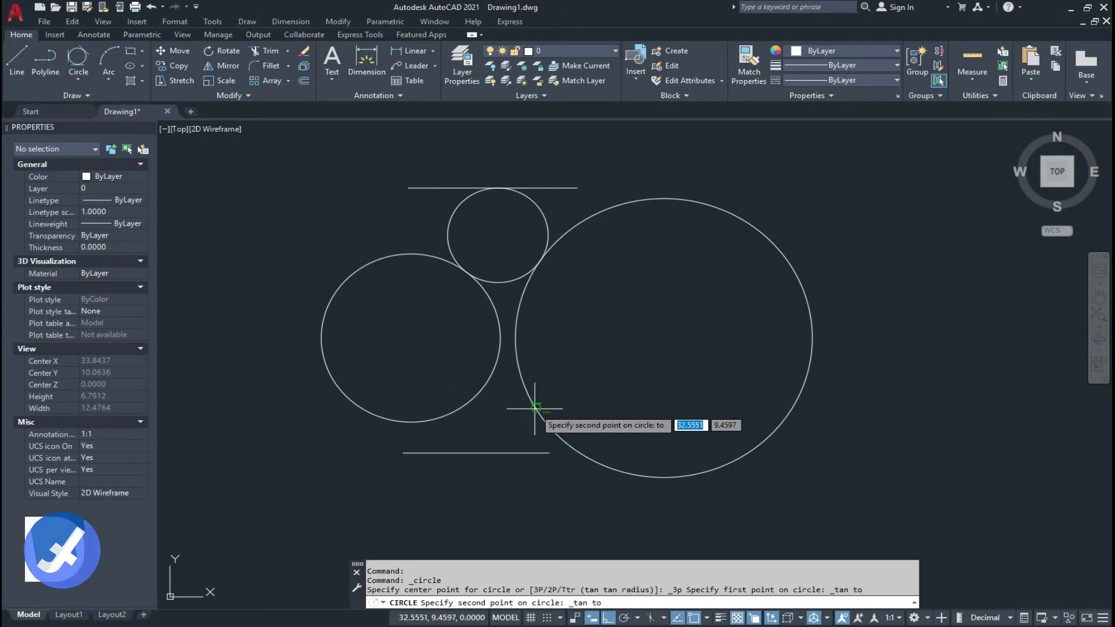
left_click(533, 409)
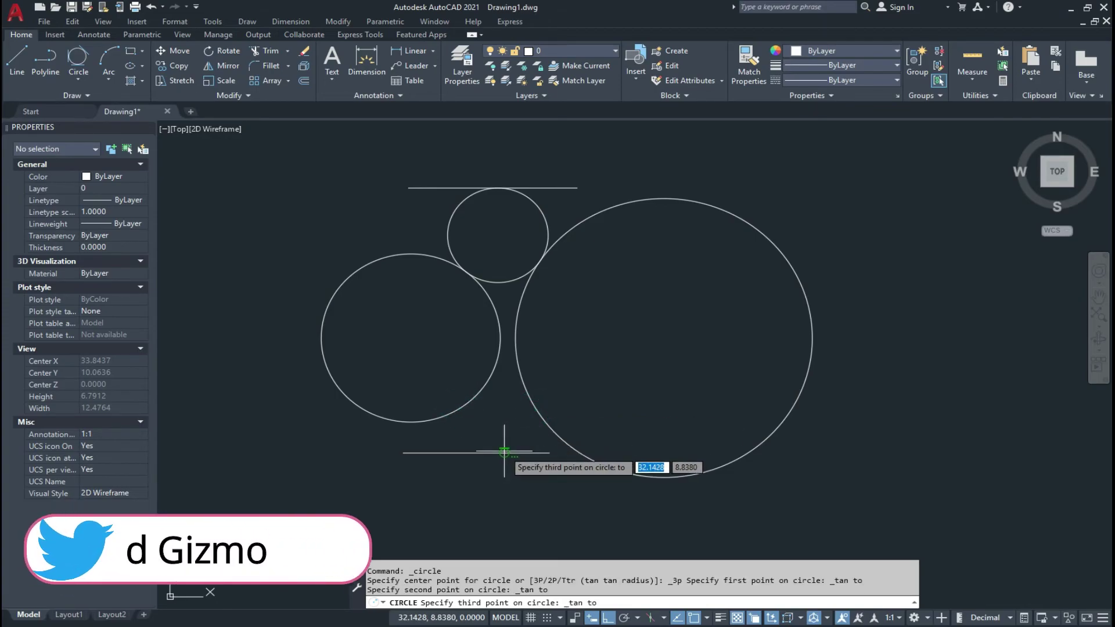
left_click(504, 452)
key("Escape")
key("Escape")
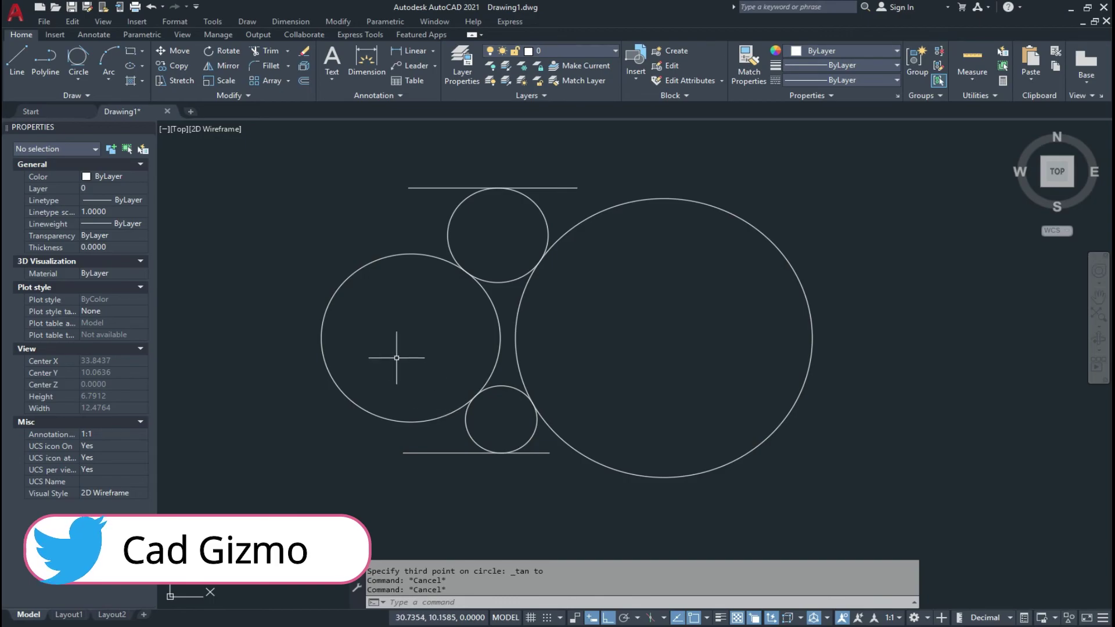